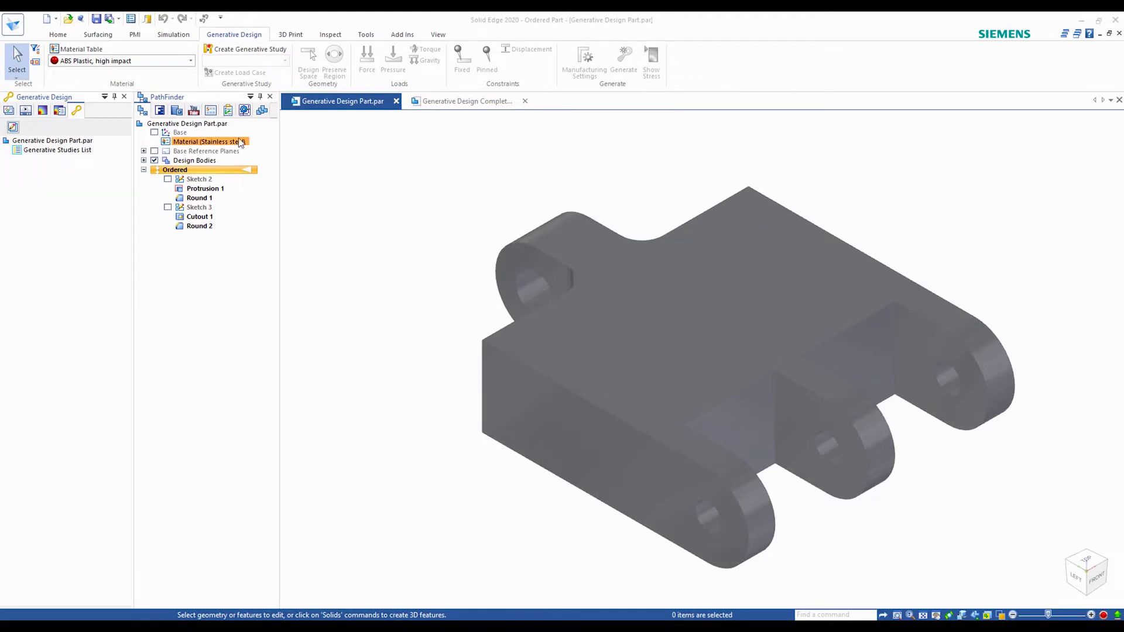
Check the part's 1.841 kg mass in Physical Properties, then set its material to ABS Plastic, high impact
left_click(329, 34)
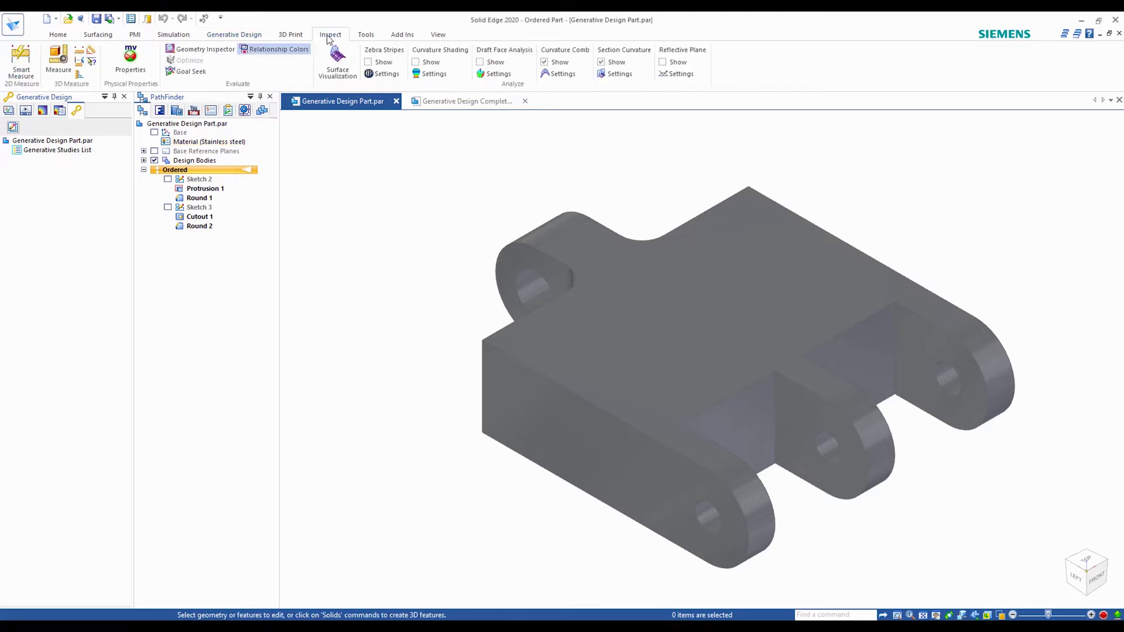
left_click(134, 63)
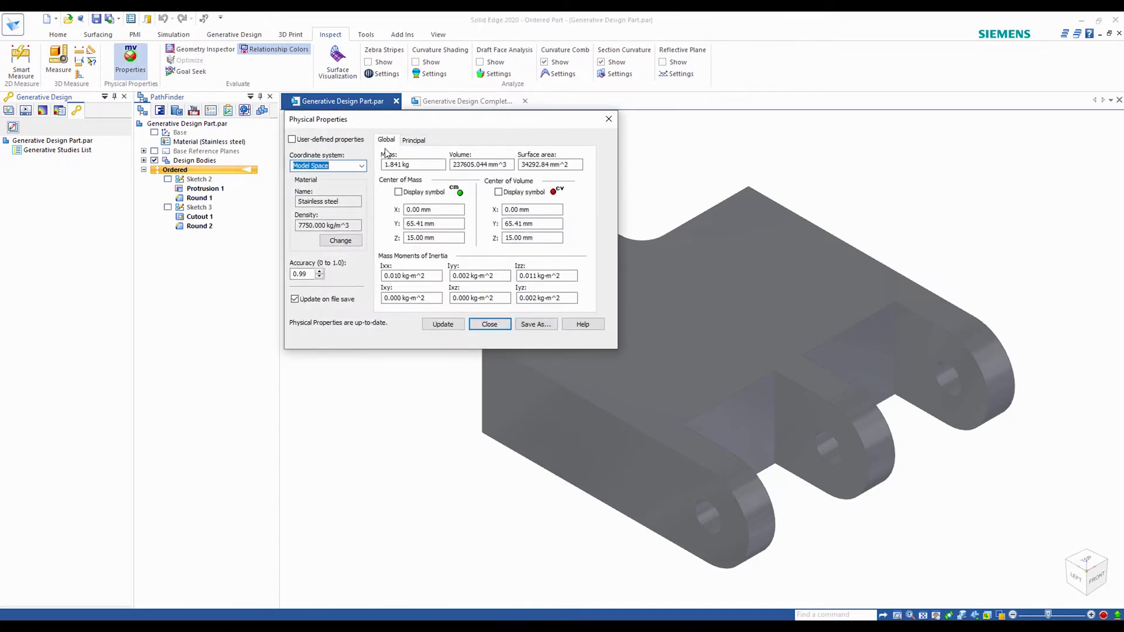
left_click_drag(414, 164, 384, 165)
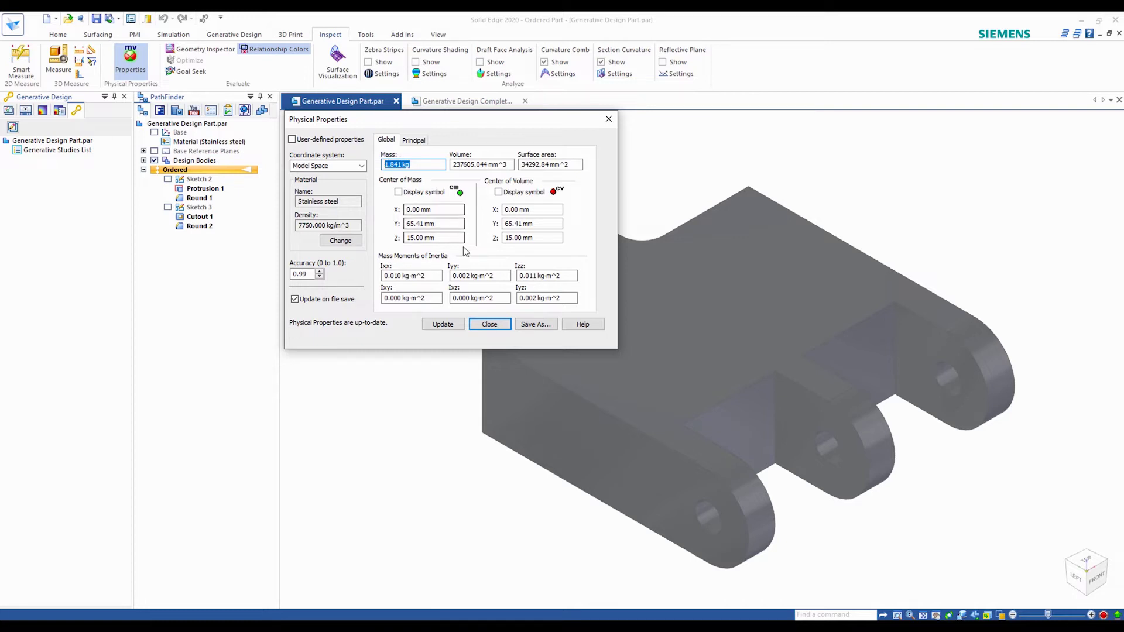
left_click(489, 323)
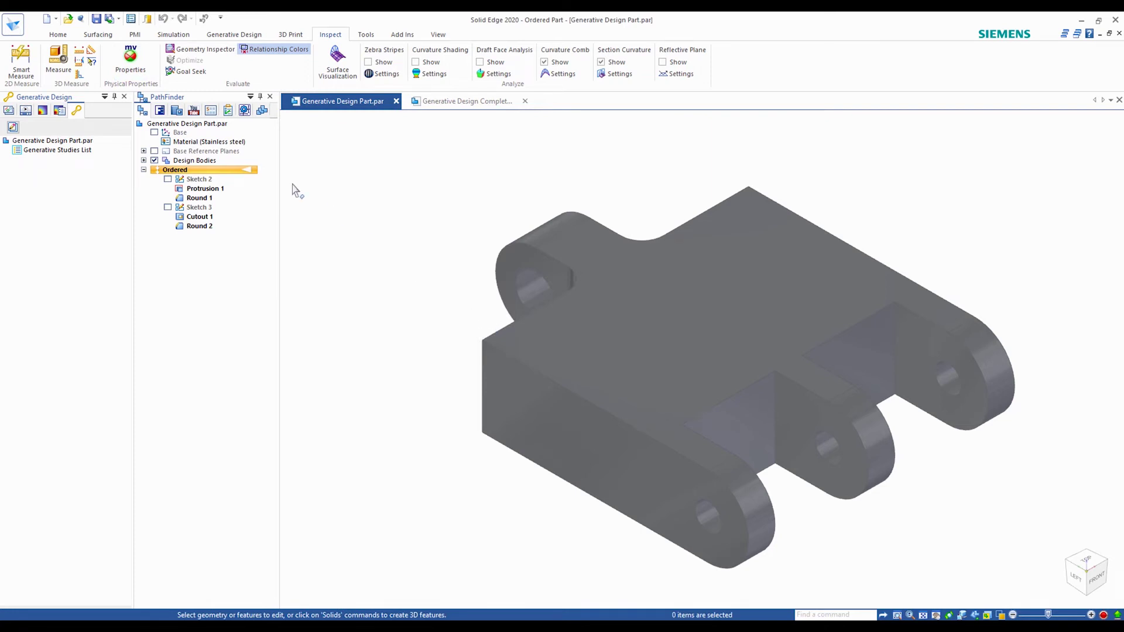
right_click(234, 145)
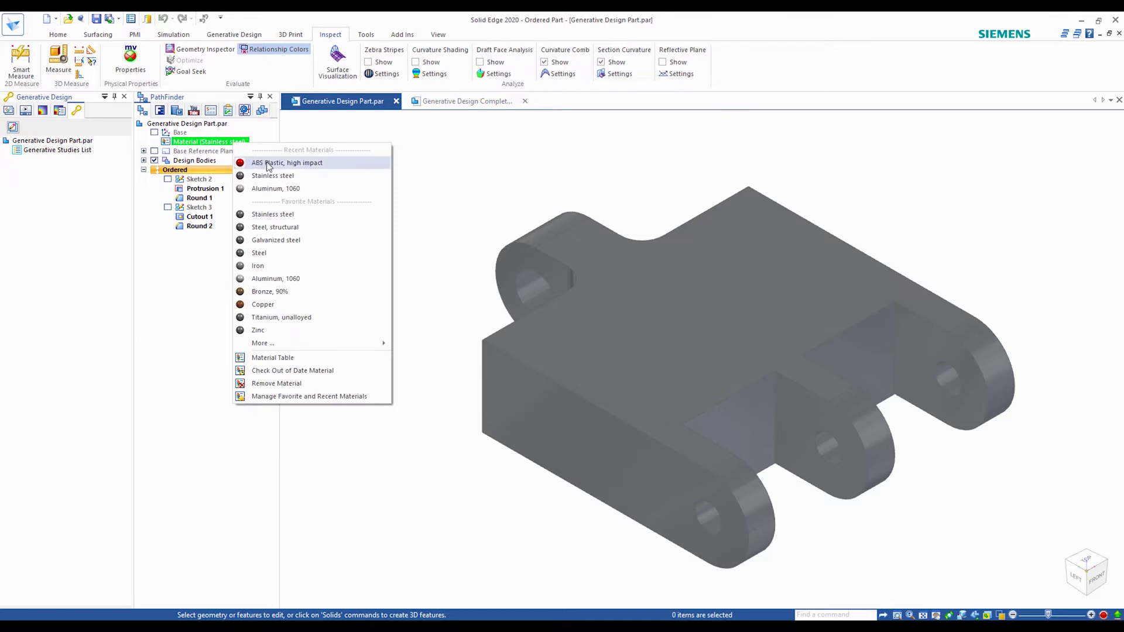
left_click(268, 164)
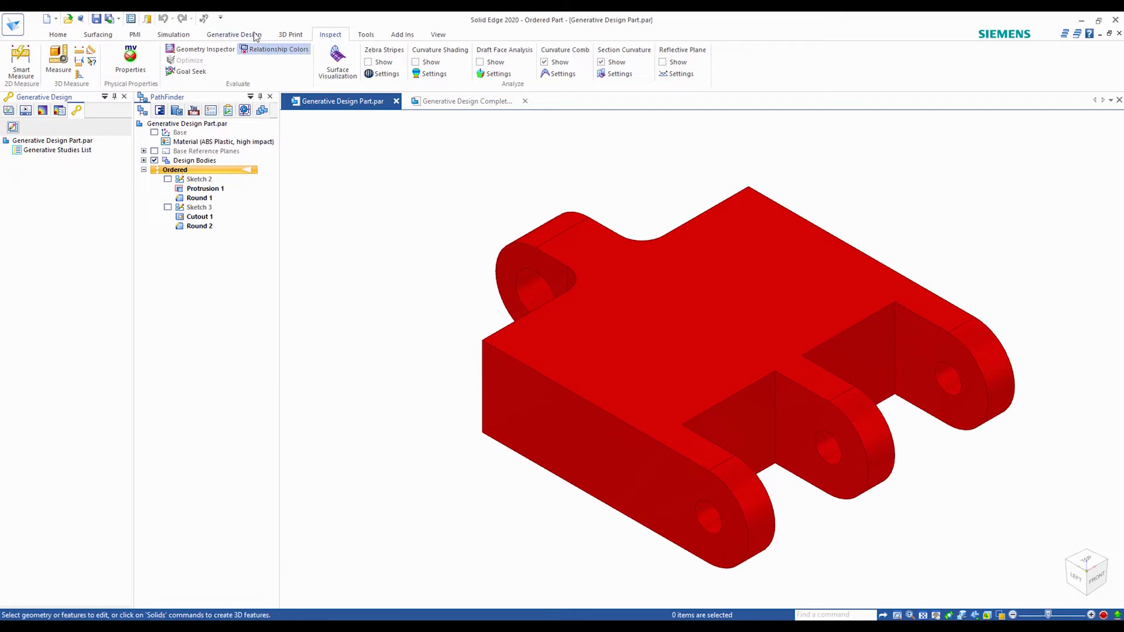
Create a new generative study with Design Body_1 as its design space
left_click(233, 34)
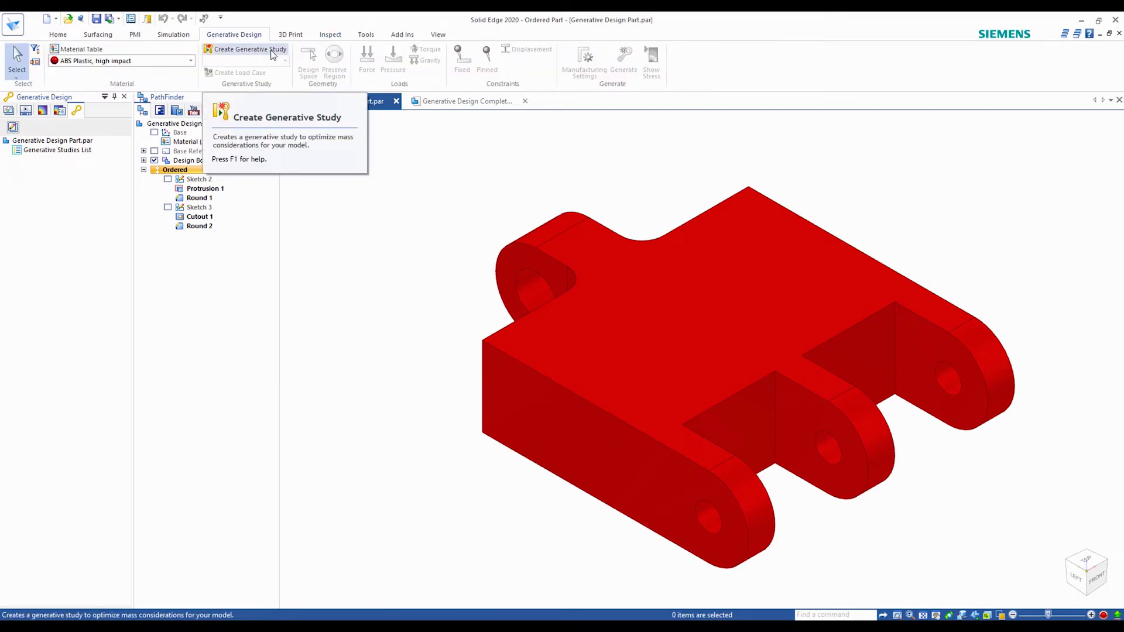
left_click(270, 50)
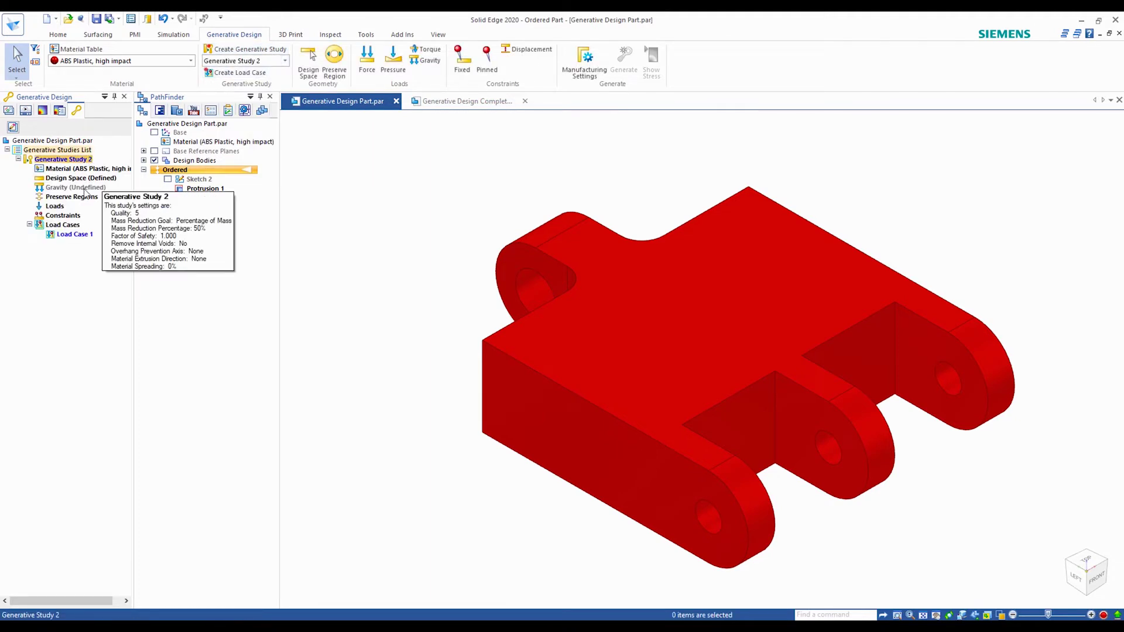
left_click(79, 234)
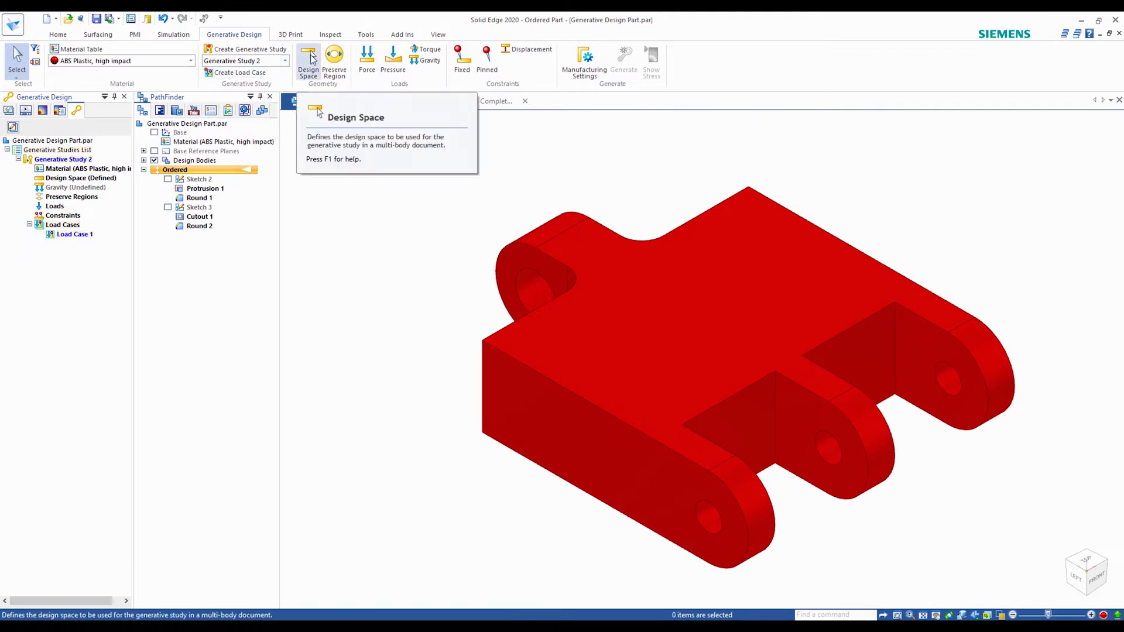
left_click(311, 59)
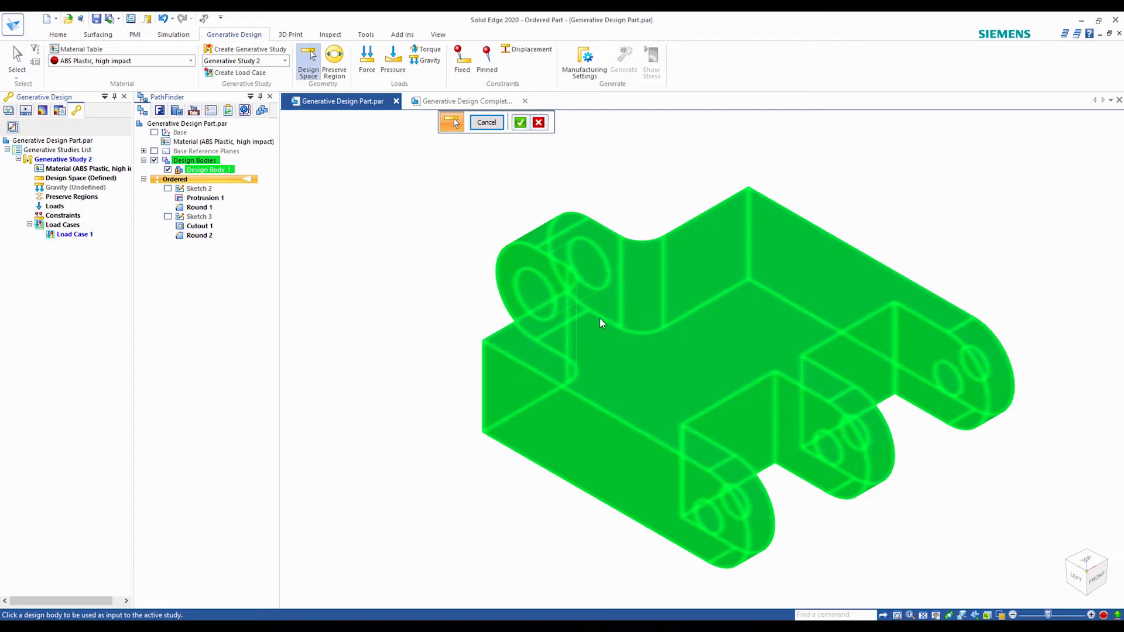
left_click(212, 171)
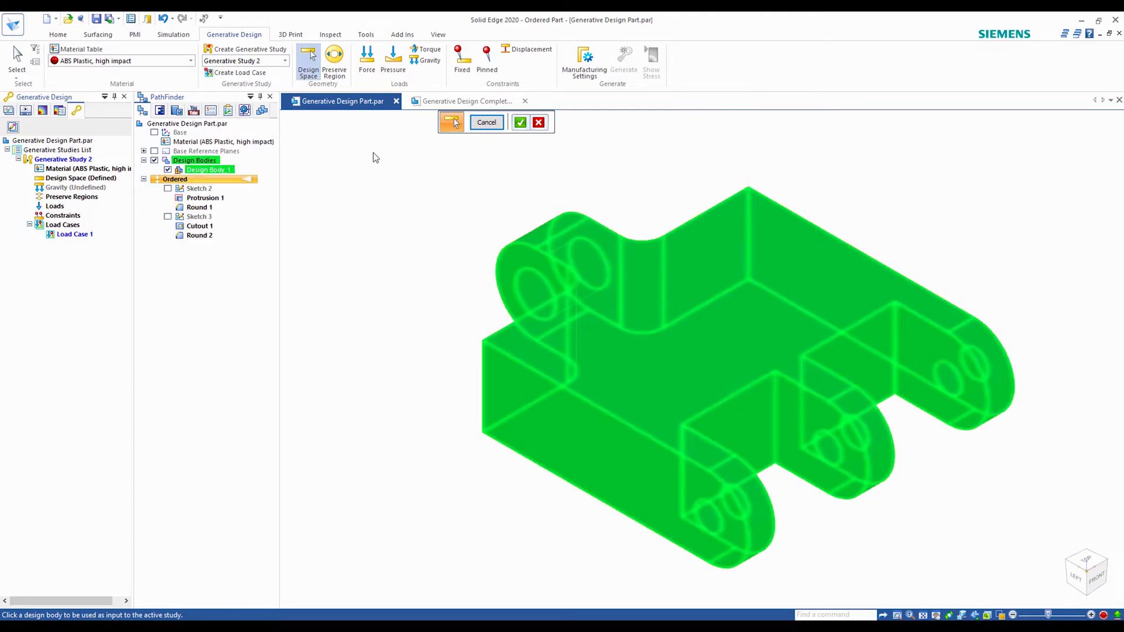
left_click(520, 123)
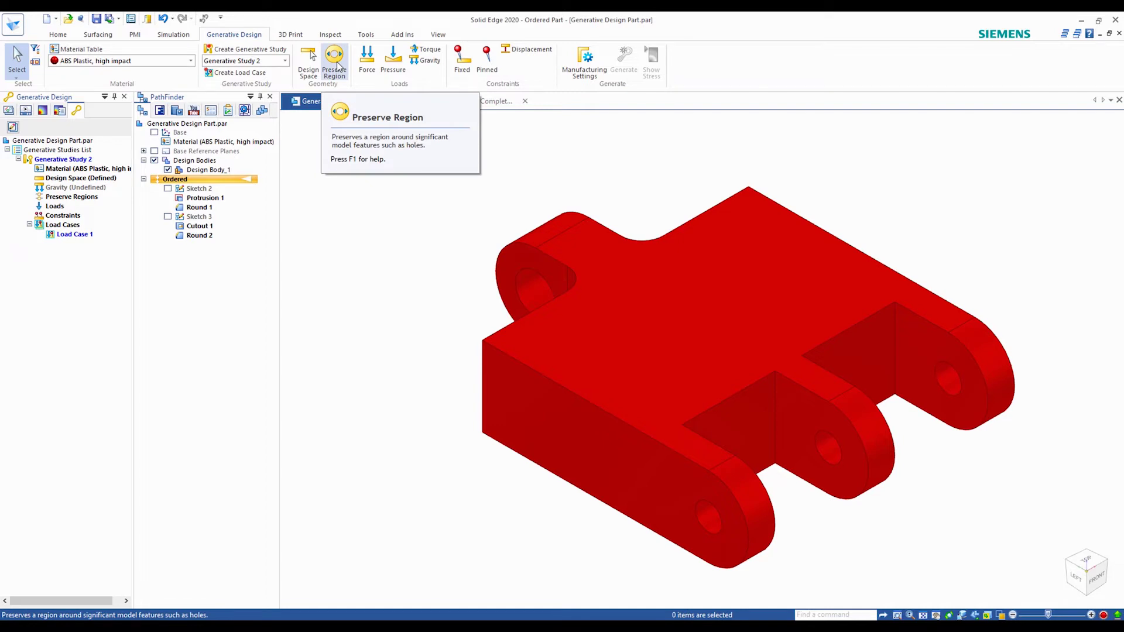
Create preserve Region 1, keeping 6.50 mm around the upper-left, lower, middle and upper-right lug holes
left_click(335, 58)
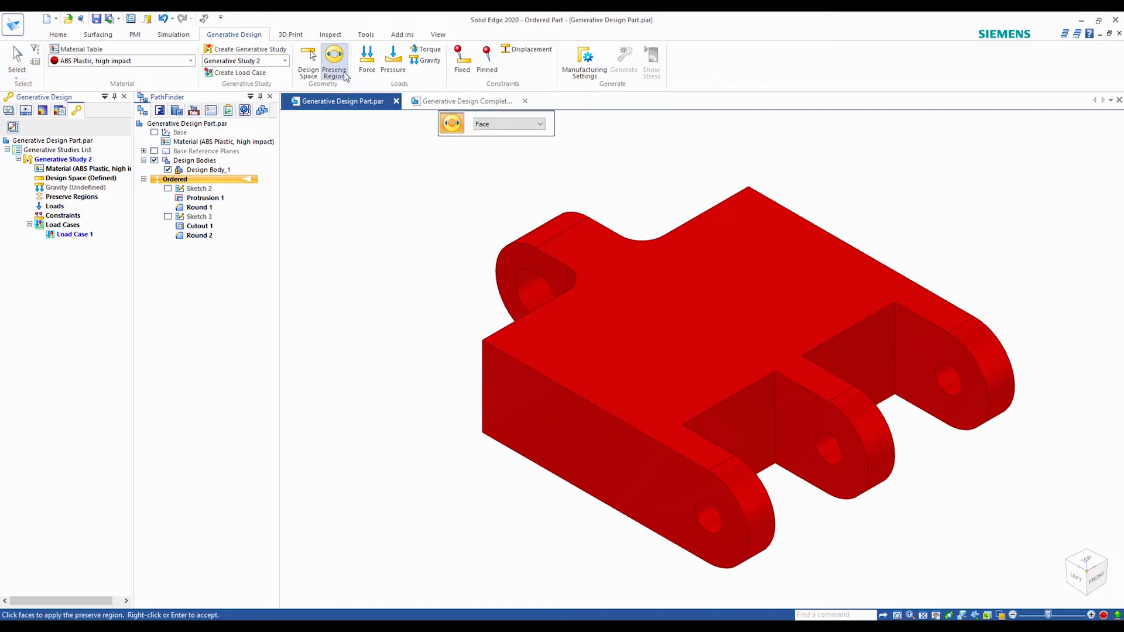
left_click(521, 281)
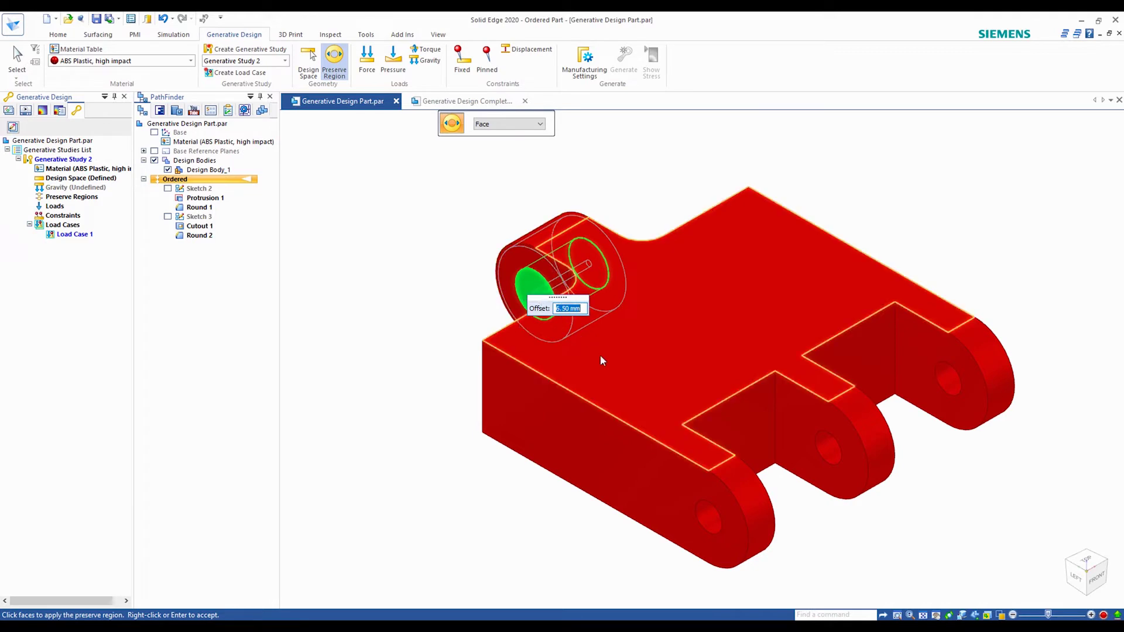
left_click(704, 523)
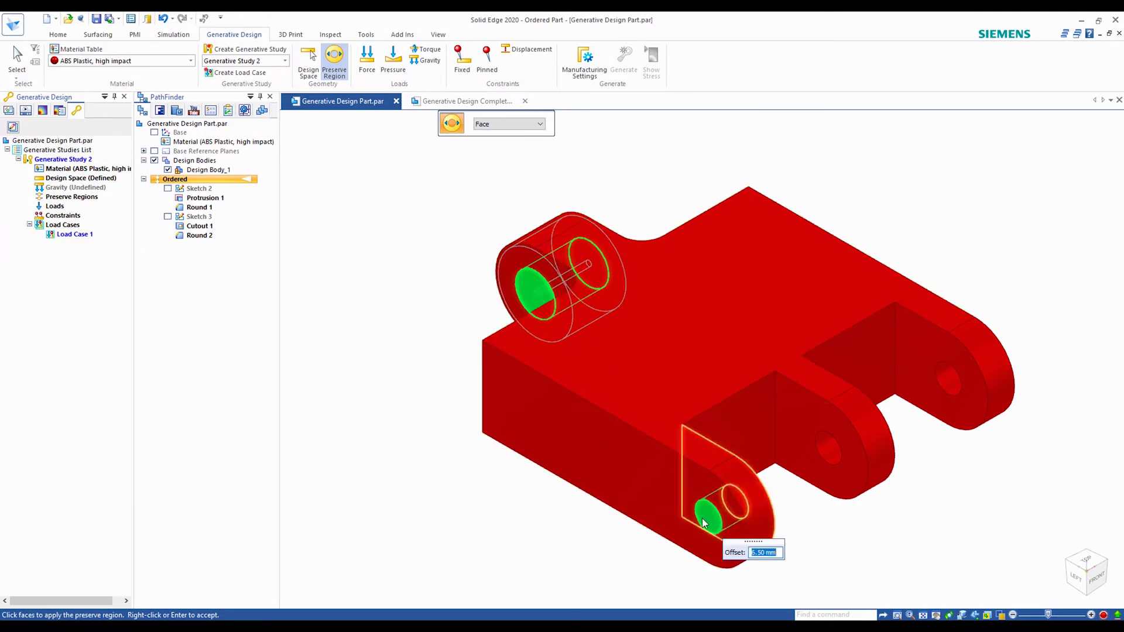
left_click(823, 452)
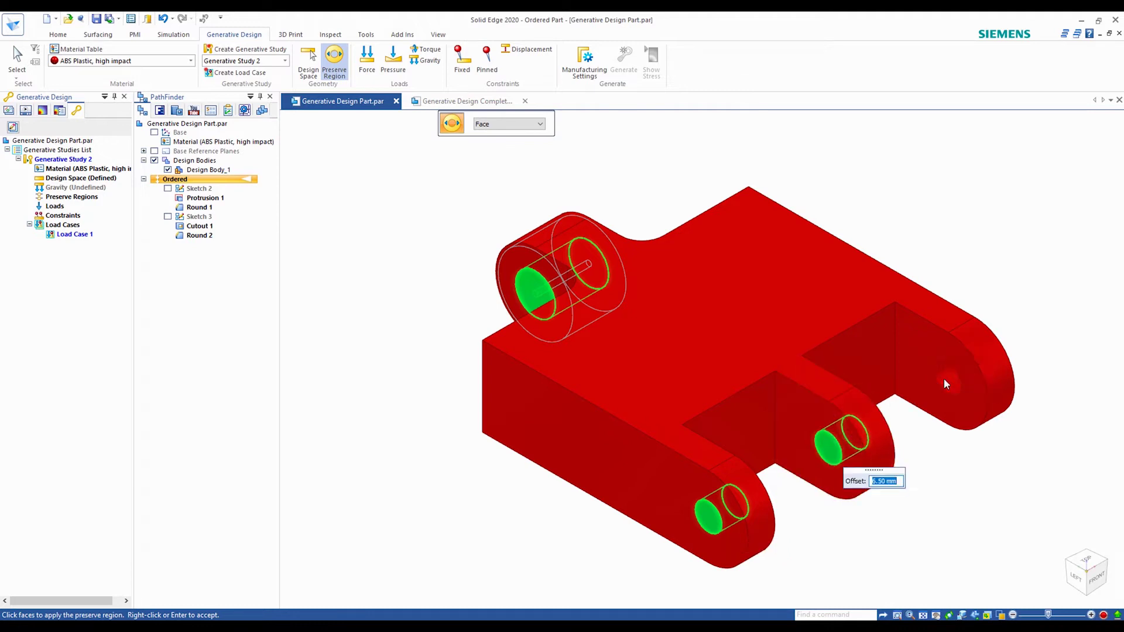
left_click(944, 380)
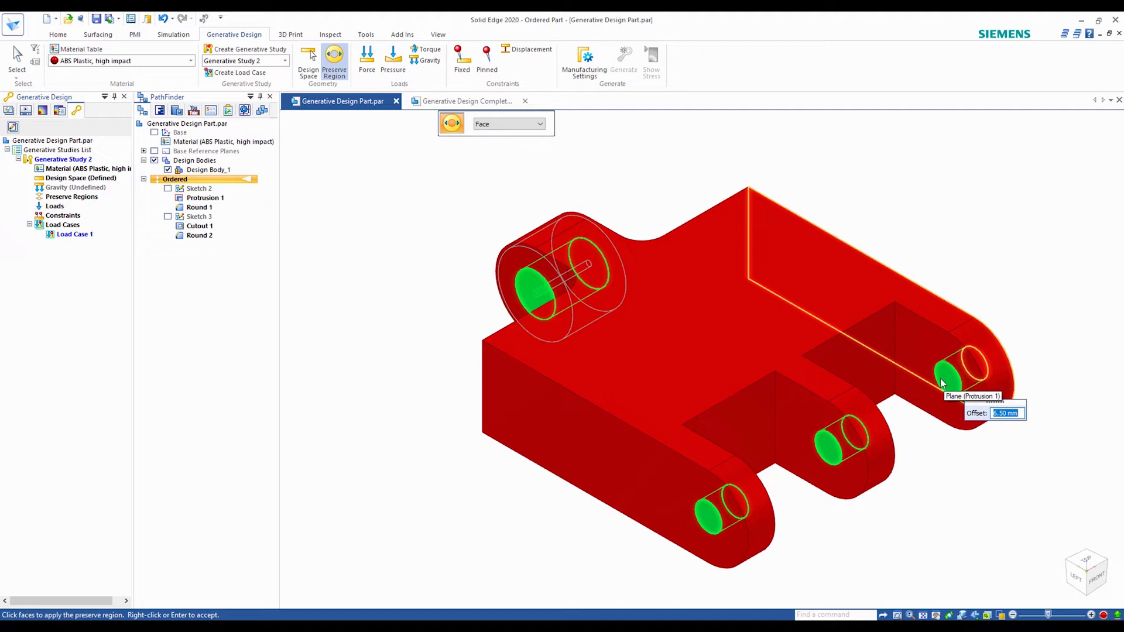
right_click(903, 432)
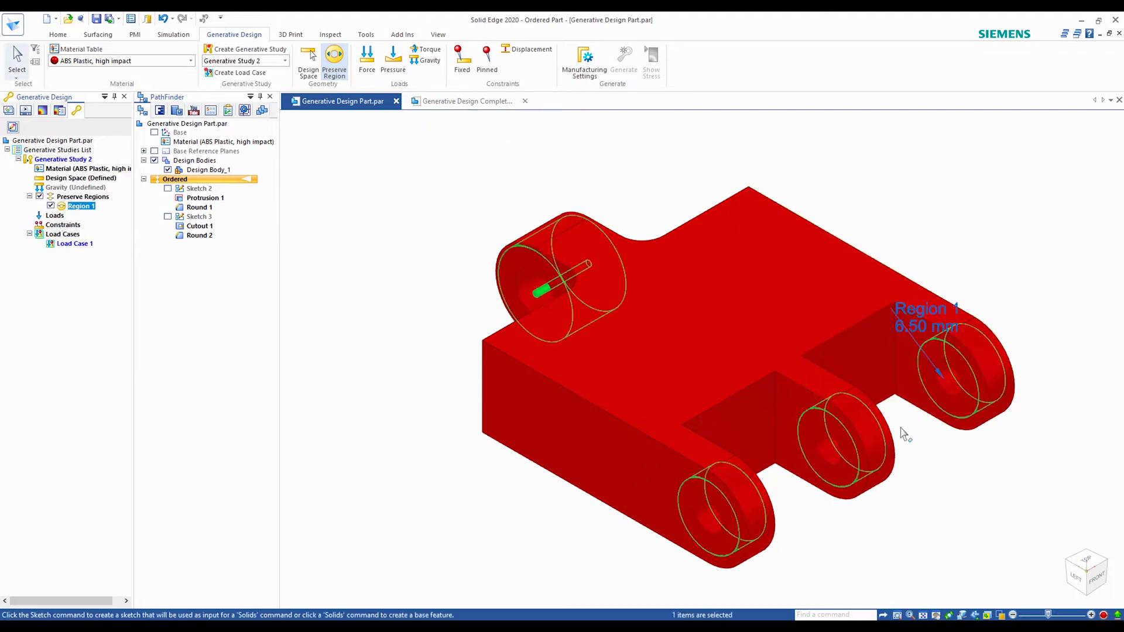
key("Escape")
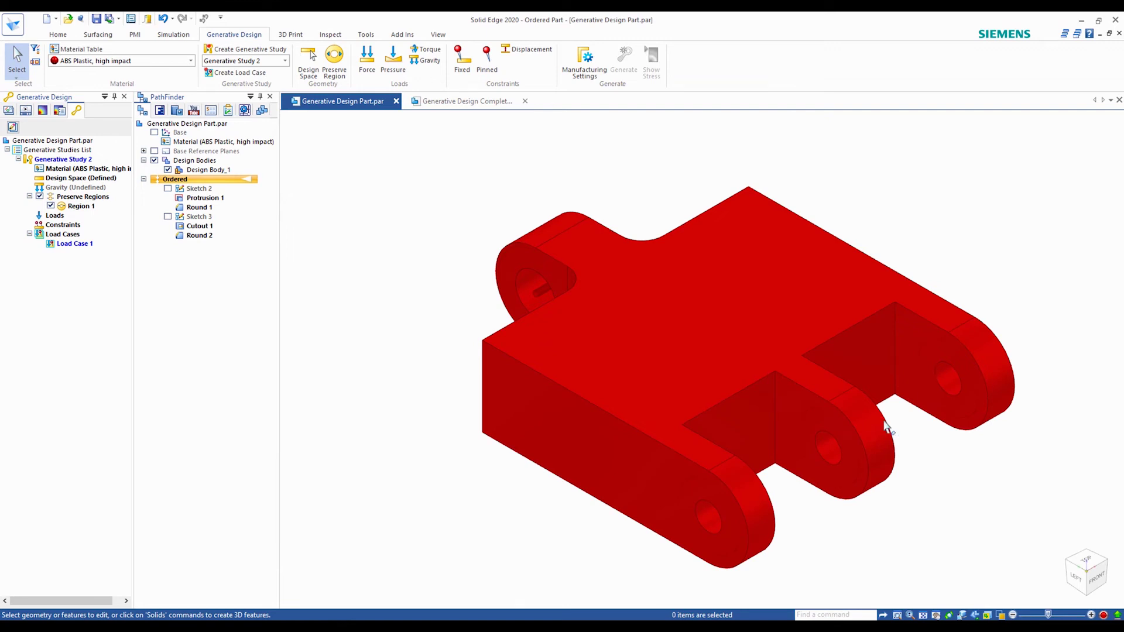
Add Force 1 on the upper-left lug hole using components Fy 1.5 N and Fz 0
left_click(365, 57)
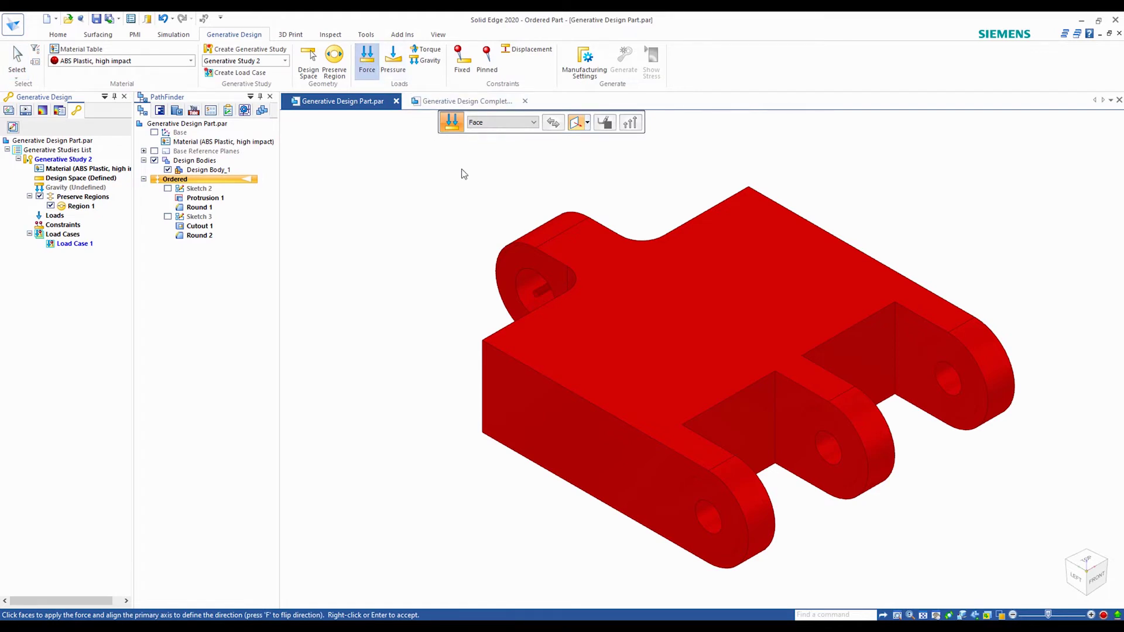
left_click(535, 291)
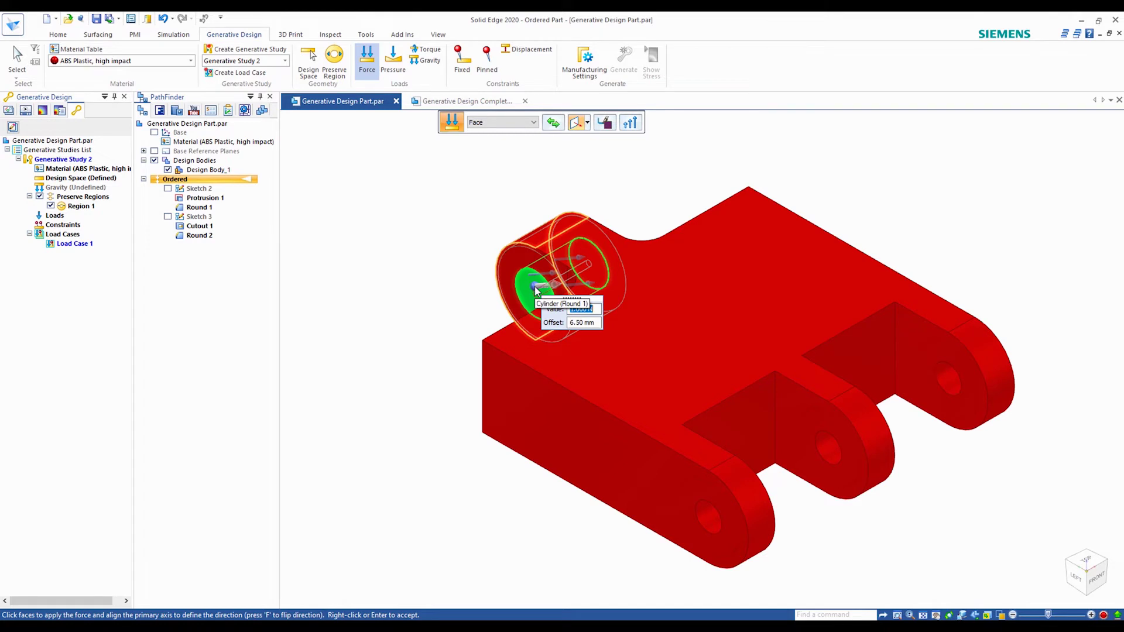
left_click(585, 123)
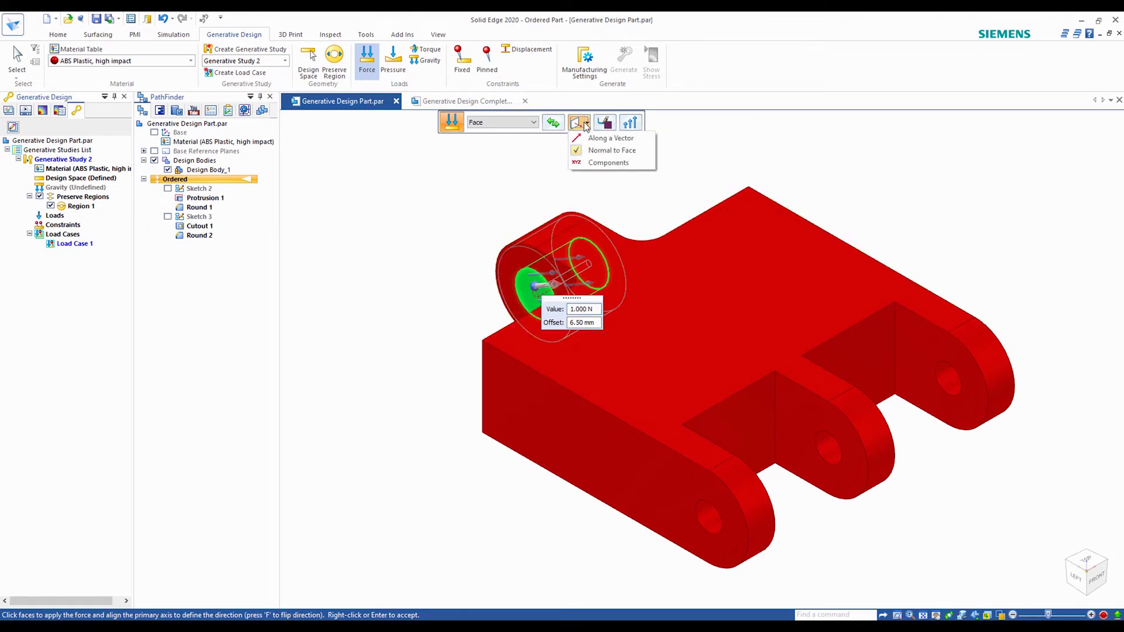
left_click(611, 163)
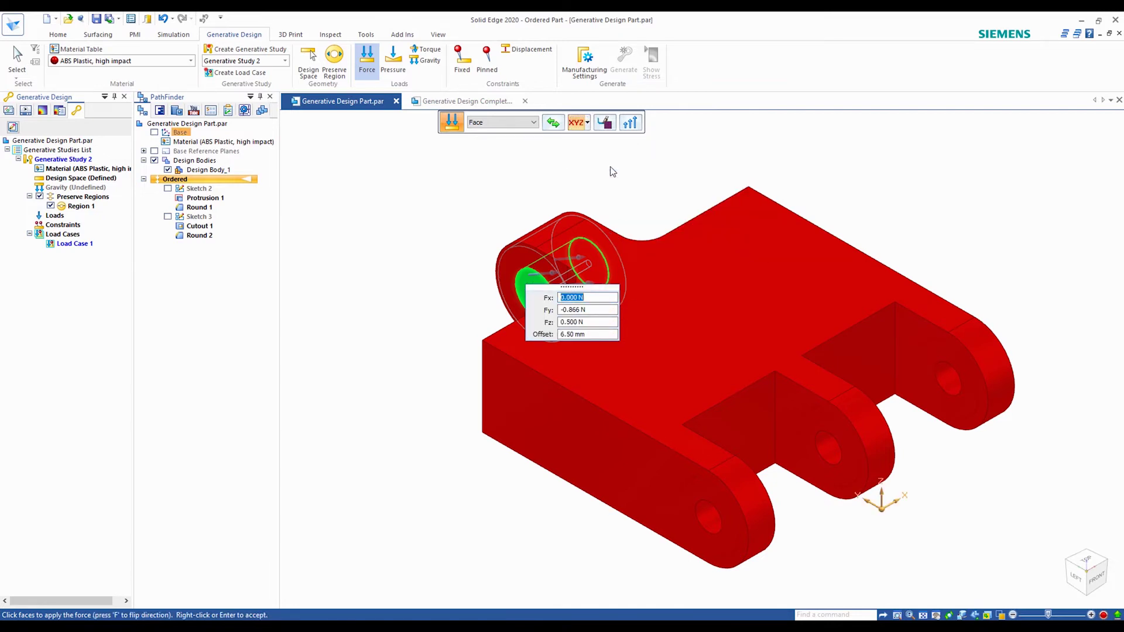
key("Tab")
type("1.5")
key("Tab")
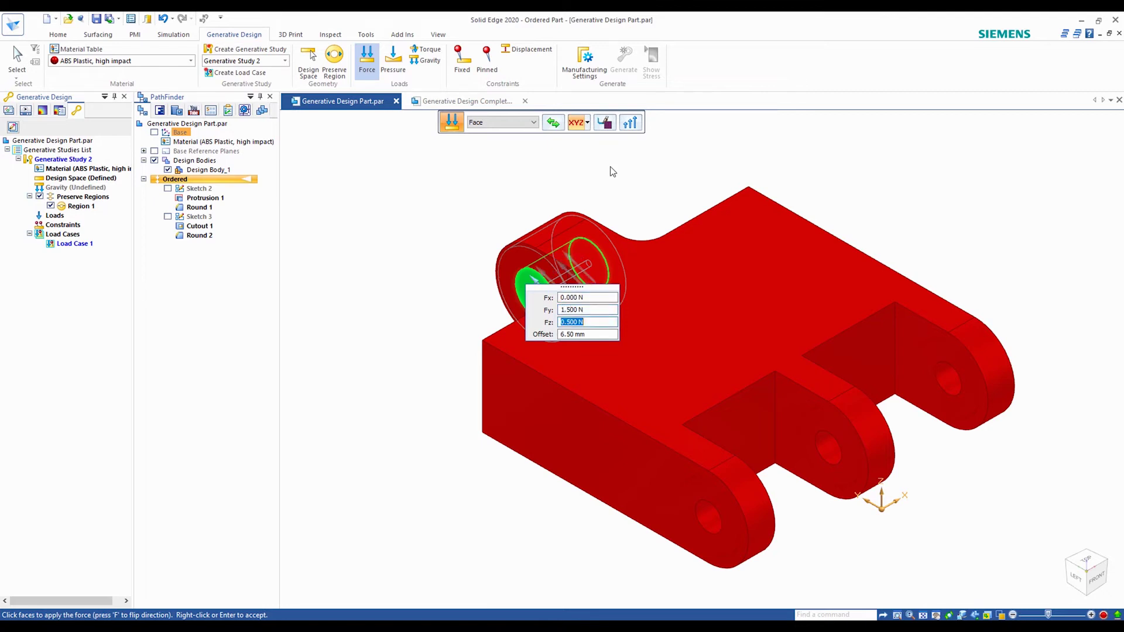
type("0")
key("Tab")
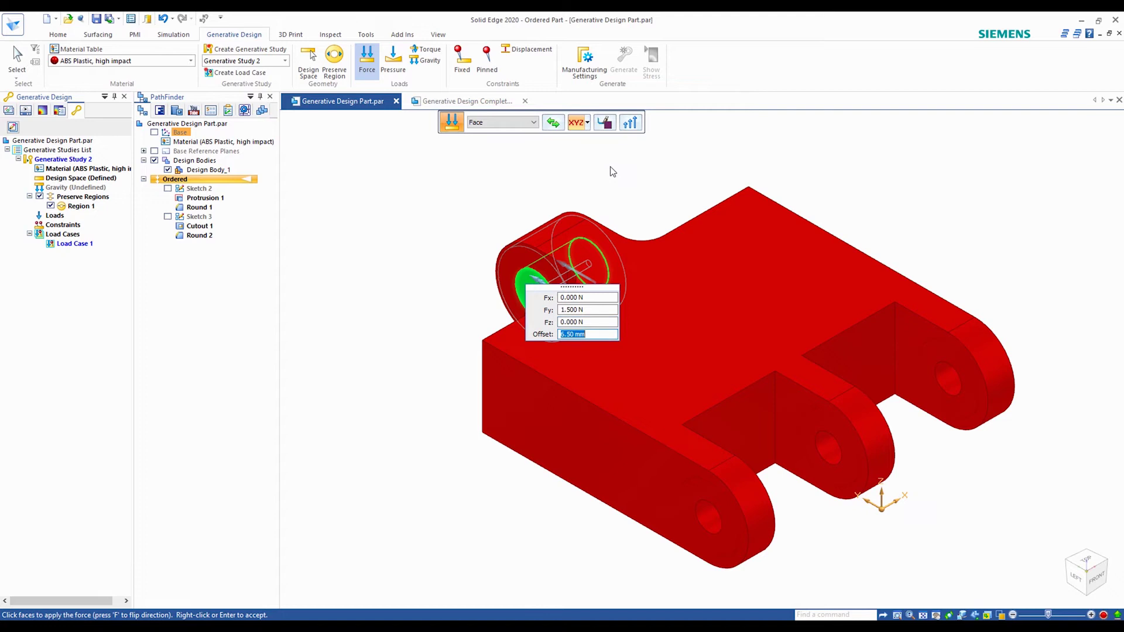
key("Return")
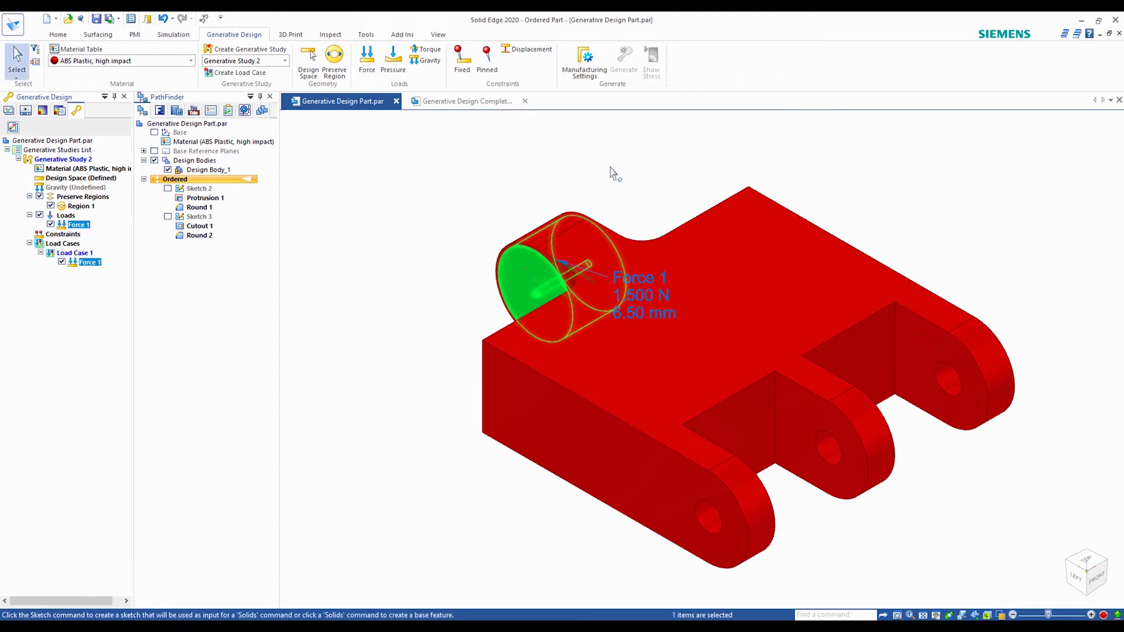
key("Escape")
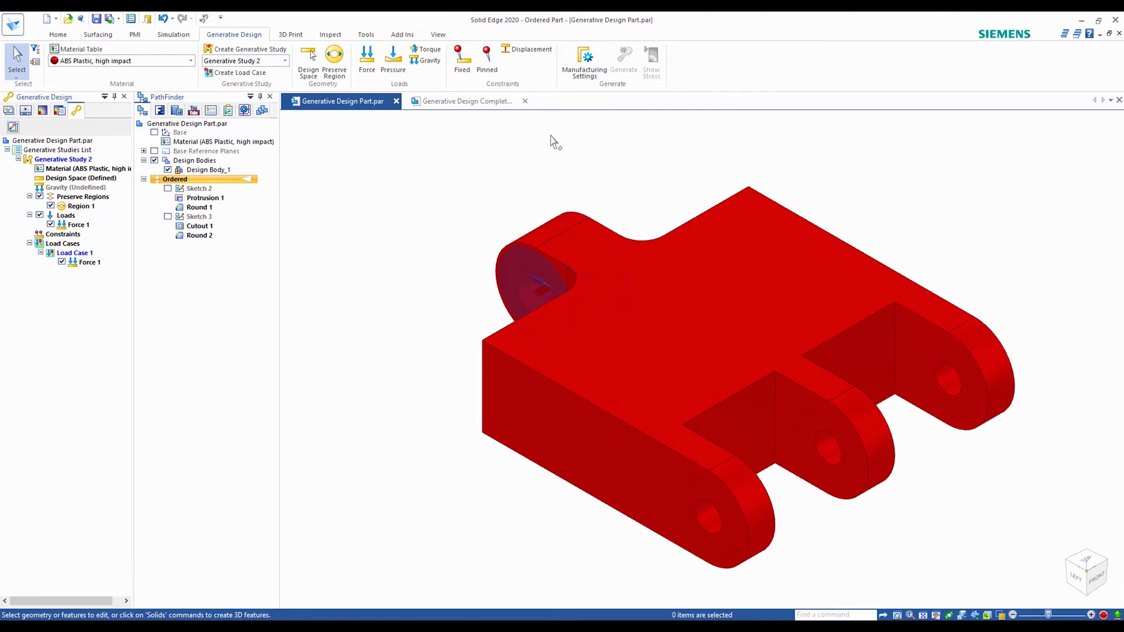
Add Force 2 on the lower, middle and upper-right lug holes using components Fy -1 N and Fz 0
left_click(367, 58)
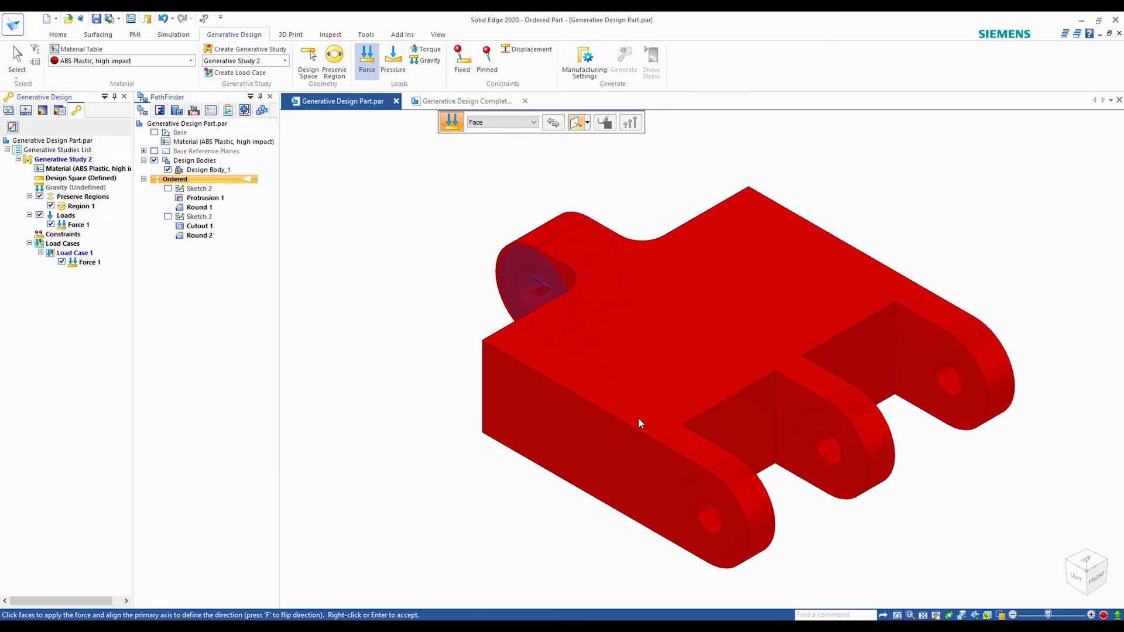
left_click(704, 514)
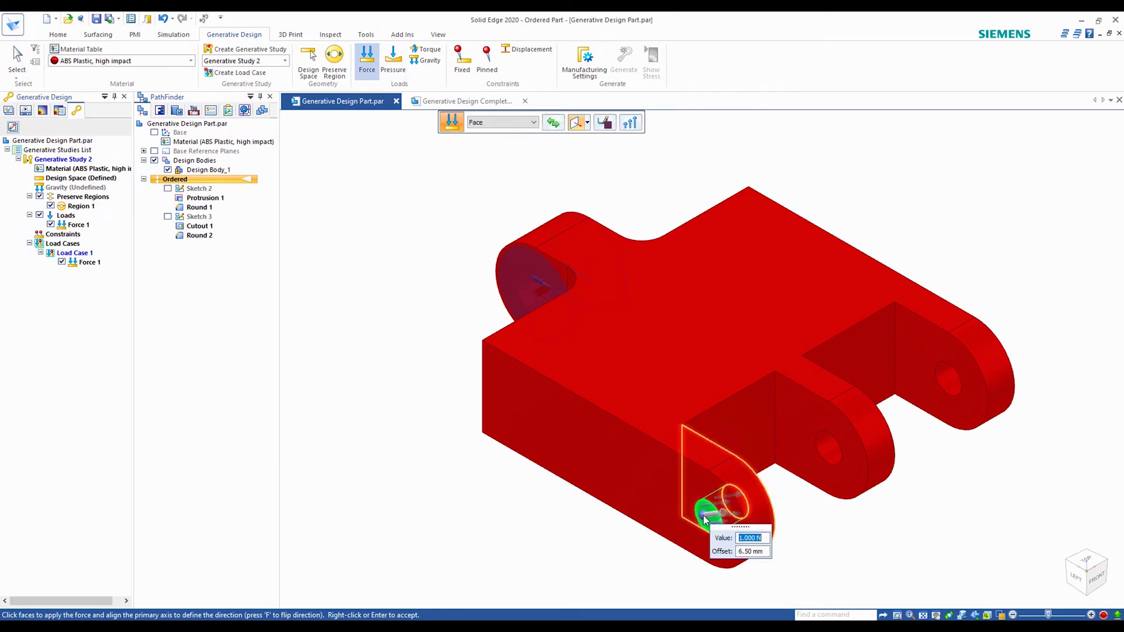
left_click(821, 451)
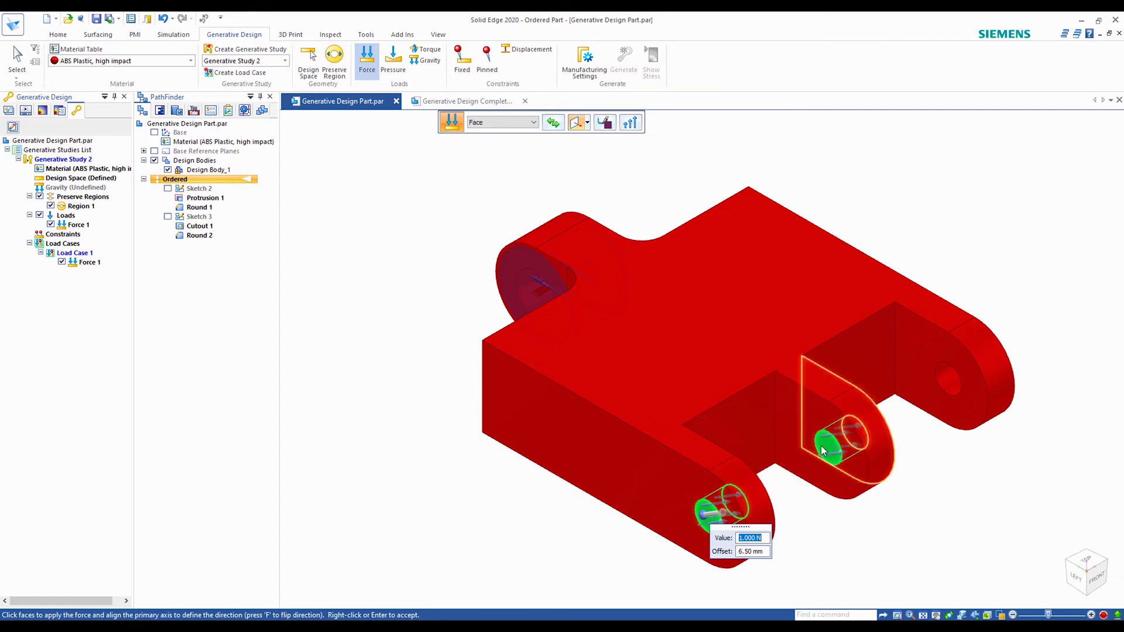
left_click(945, 379)
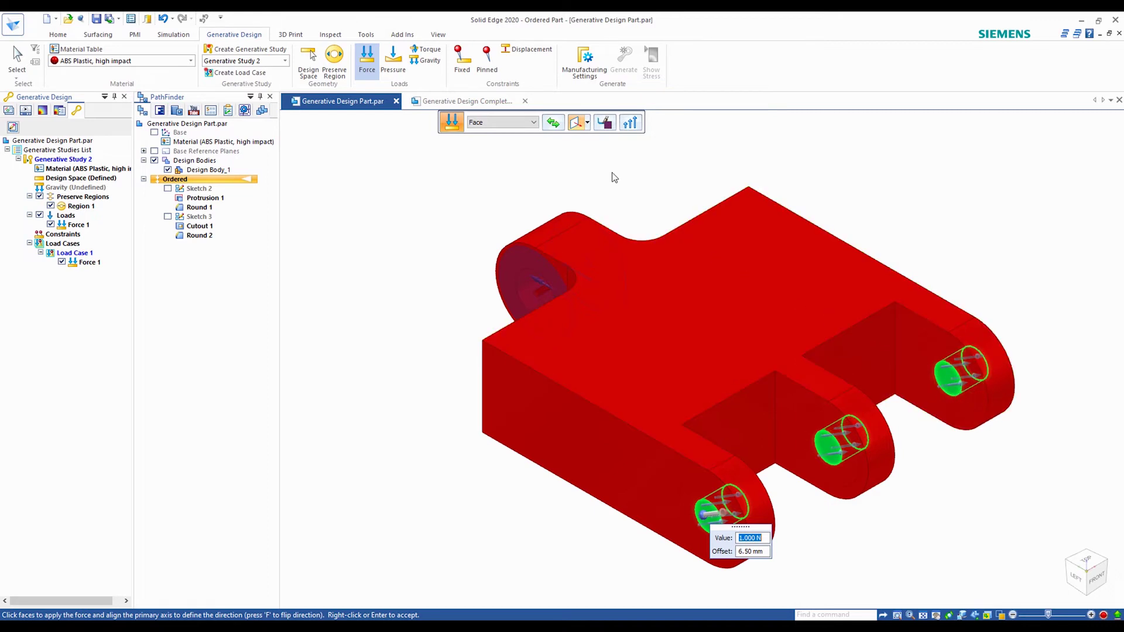
left_click(582, 127)
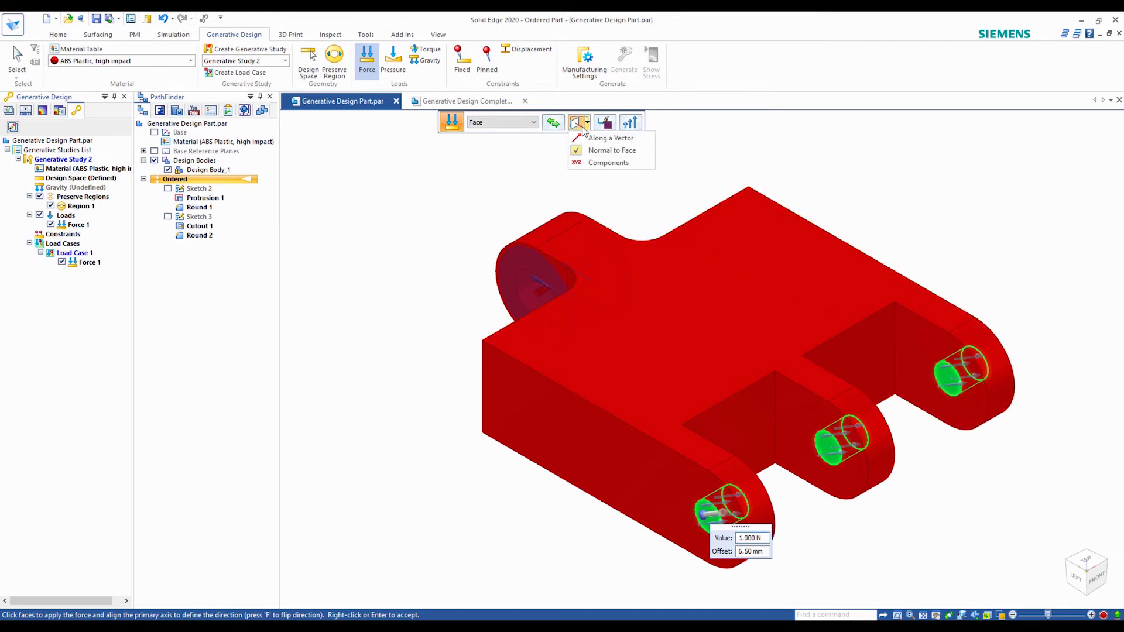
left_click(602, 163)
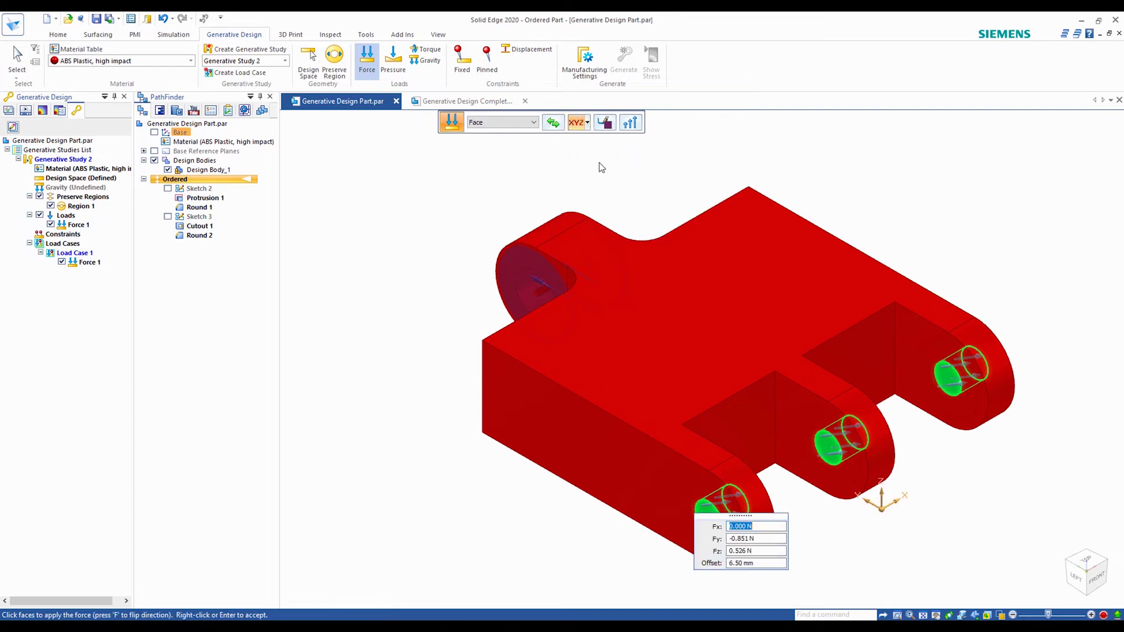
key("Tab")
type("-1")
key("Tab")
type("0")
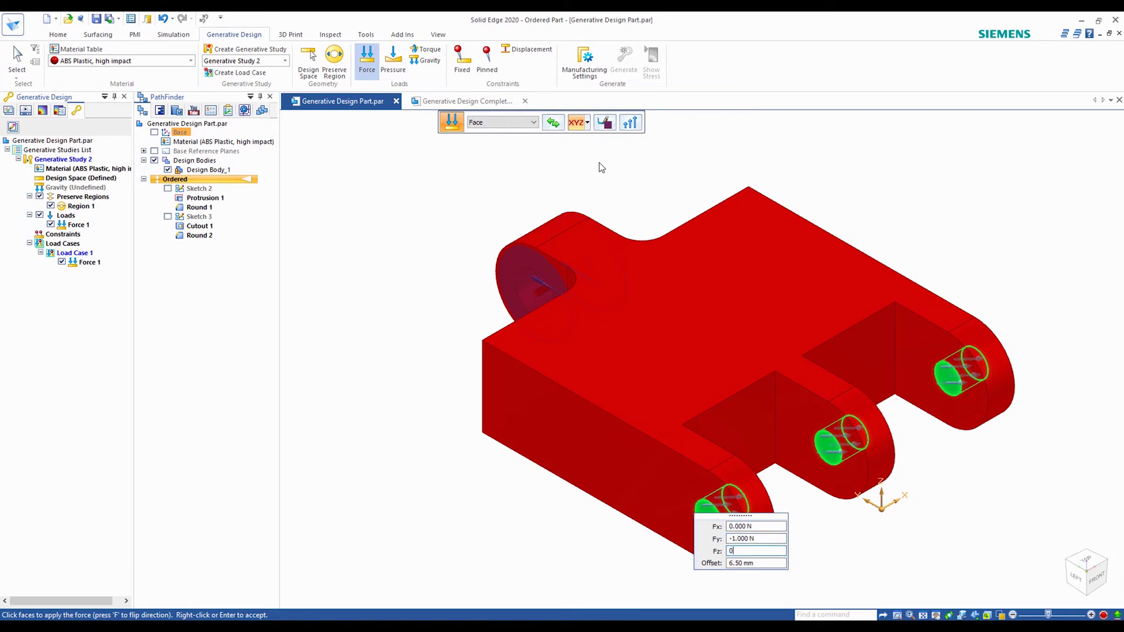
key("Tab")
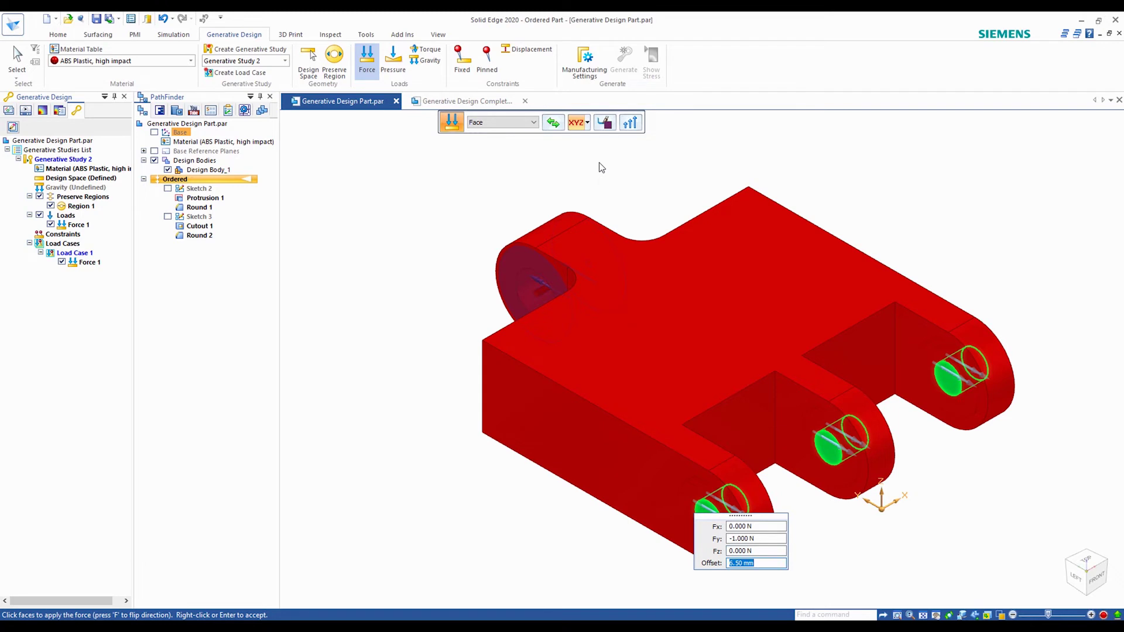
key("Return")
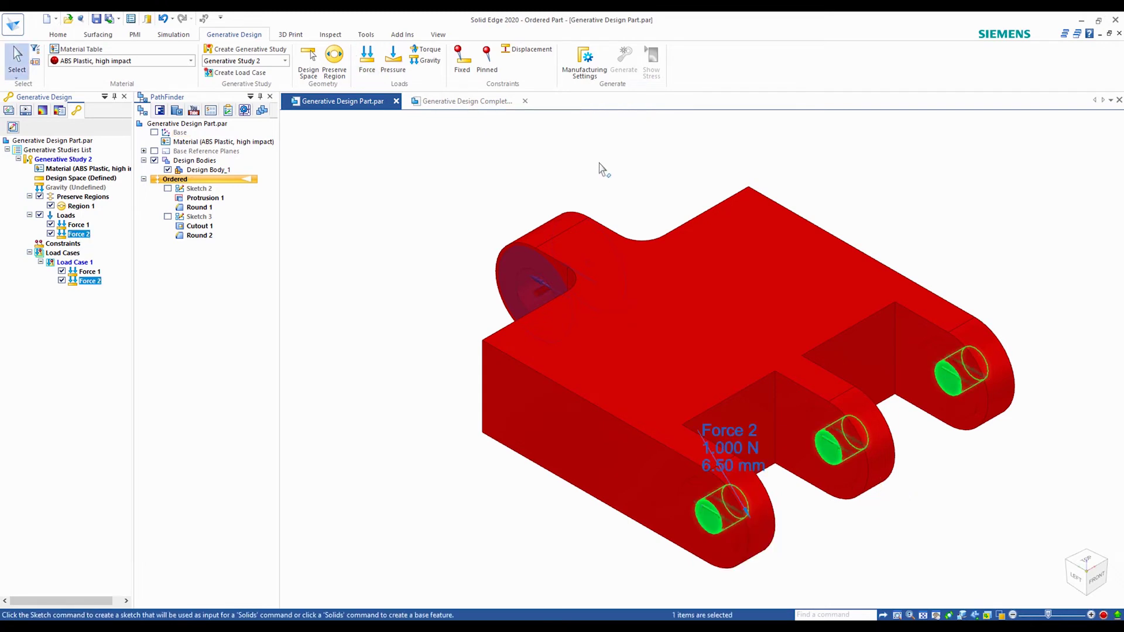
View the bracket from the left to check Force 1, return to isometric, and start a Fixed constraint
key("Escape")
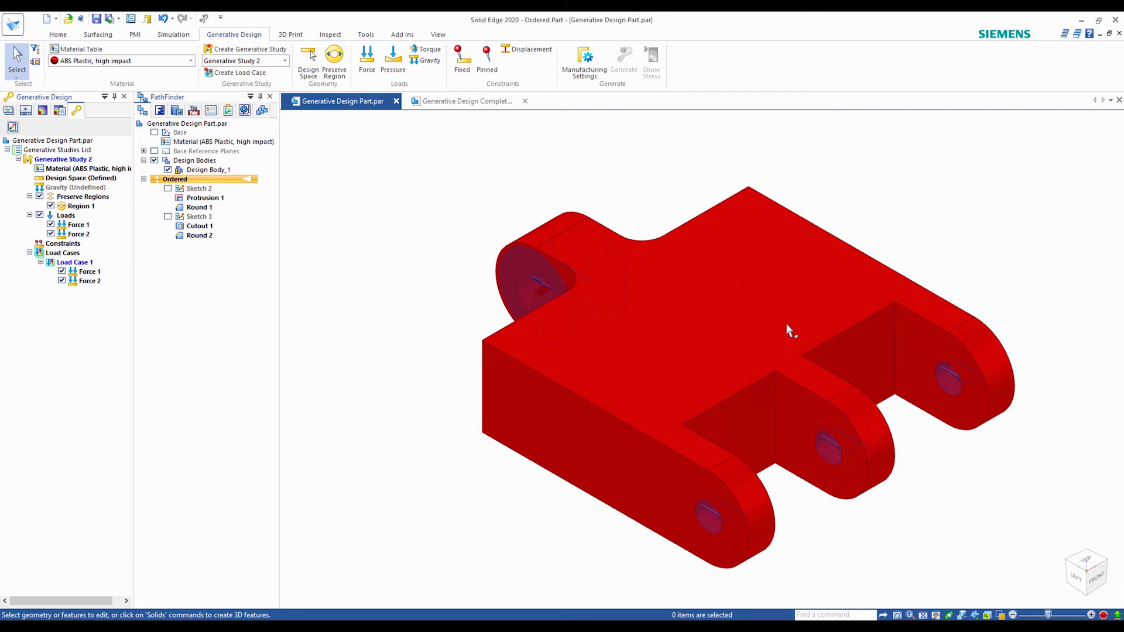
left_click(1080, 583)
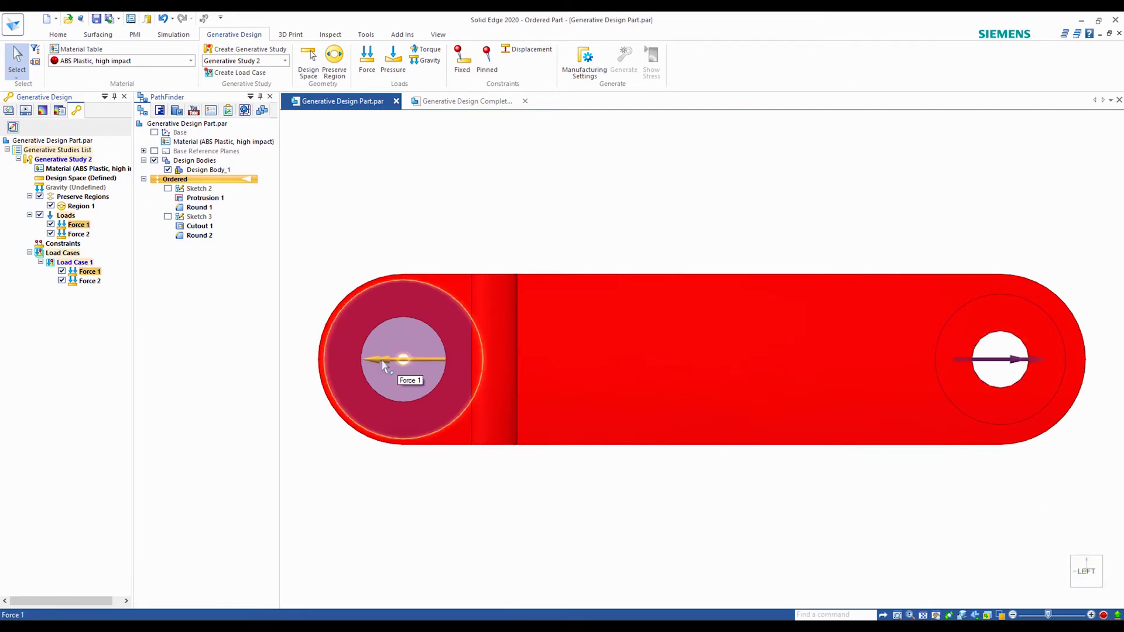
mouse_move(1095, 562)
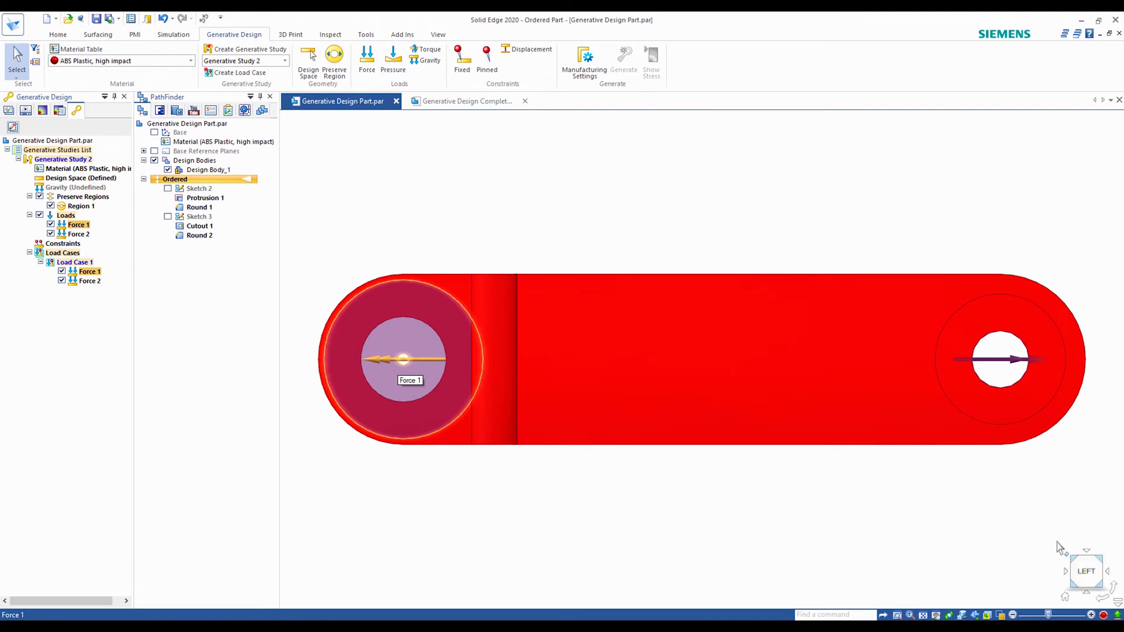
left_click(1101, 559)
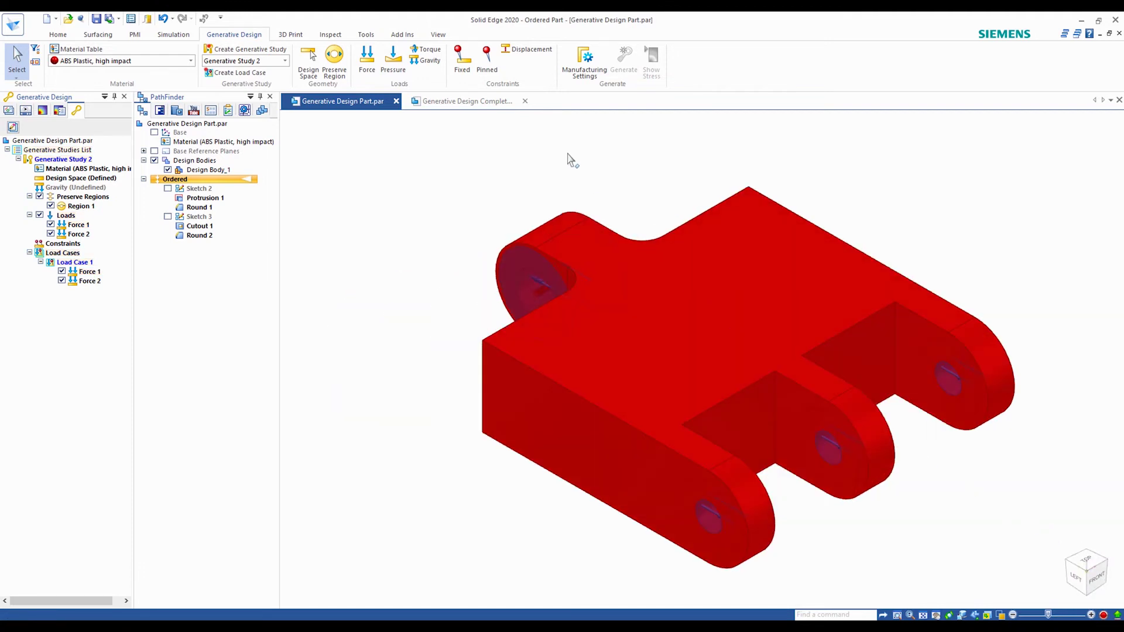
left_click(463, 59)
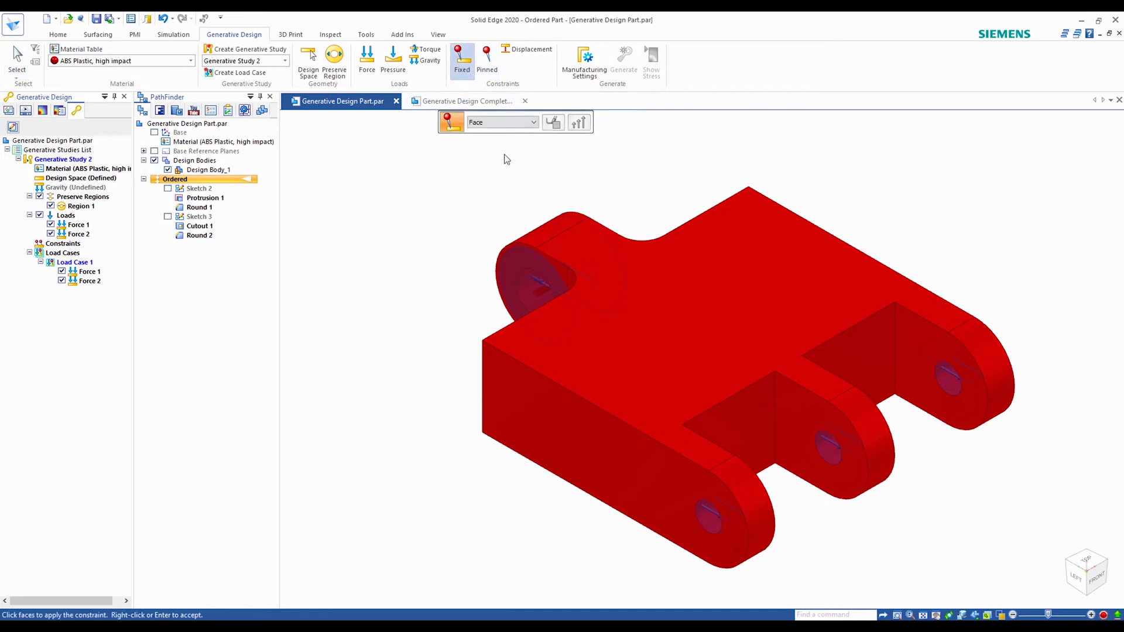
Hold the upper, lower, middle and right-arm lug hole faces with one constraint, Fixed 1
left_click(535, 287)
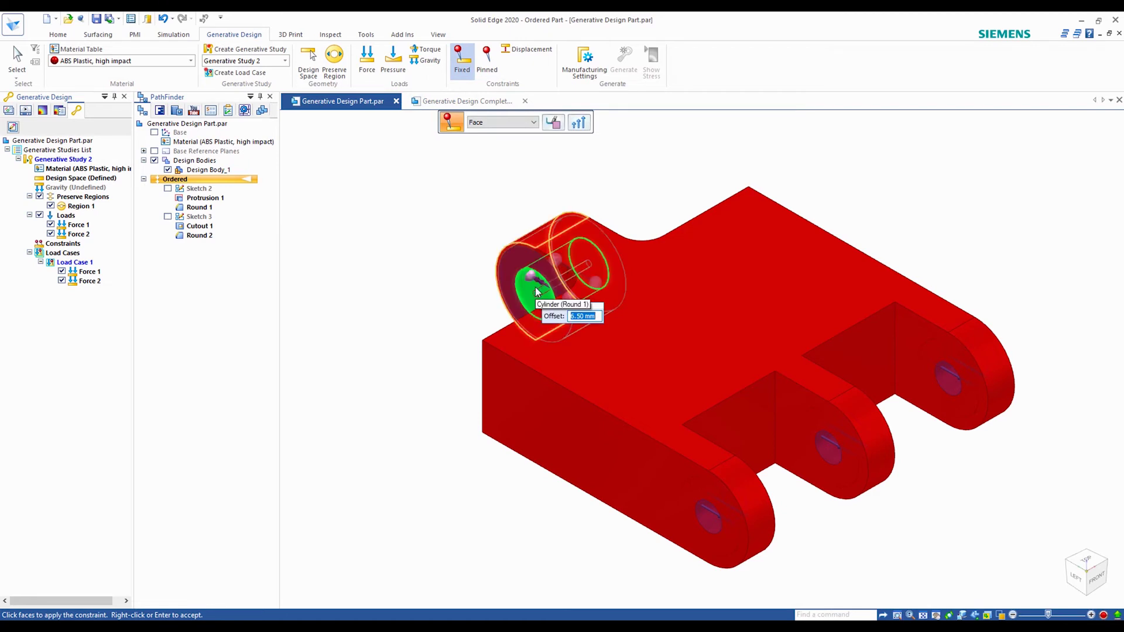
left_click(704, 518)
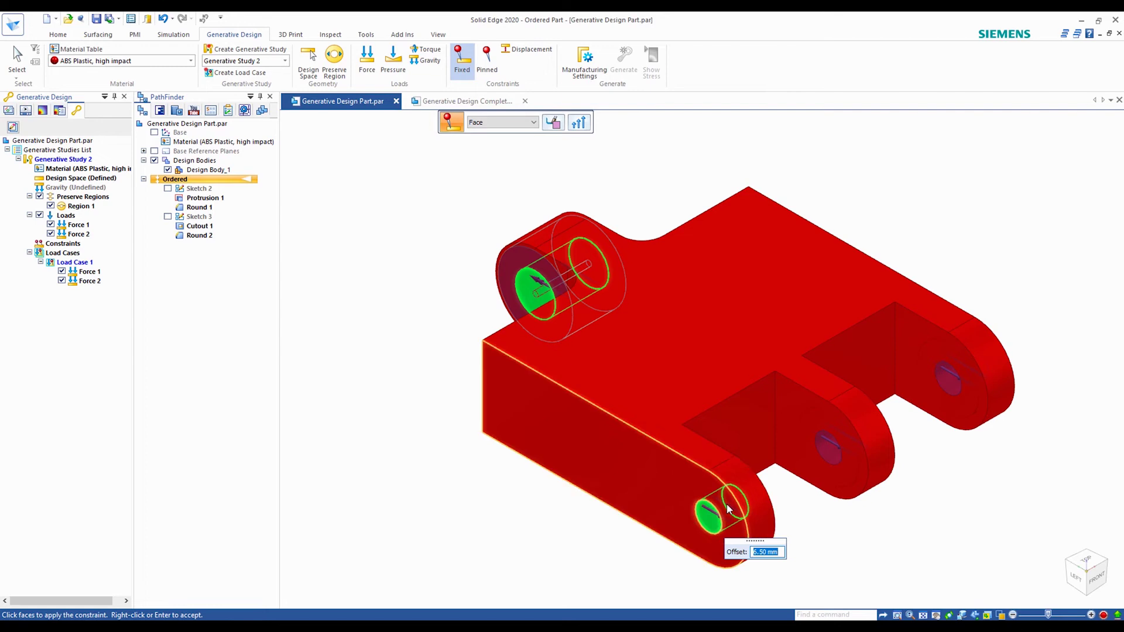
left_click(825, 455)
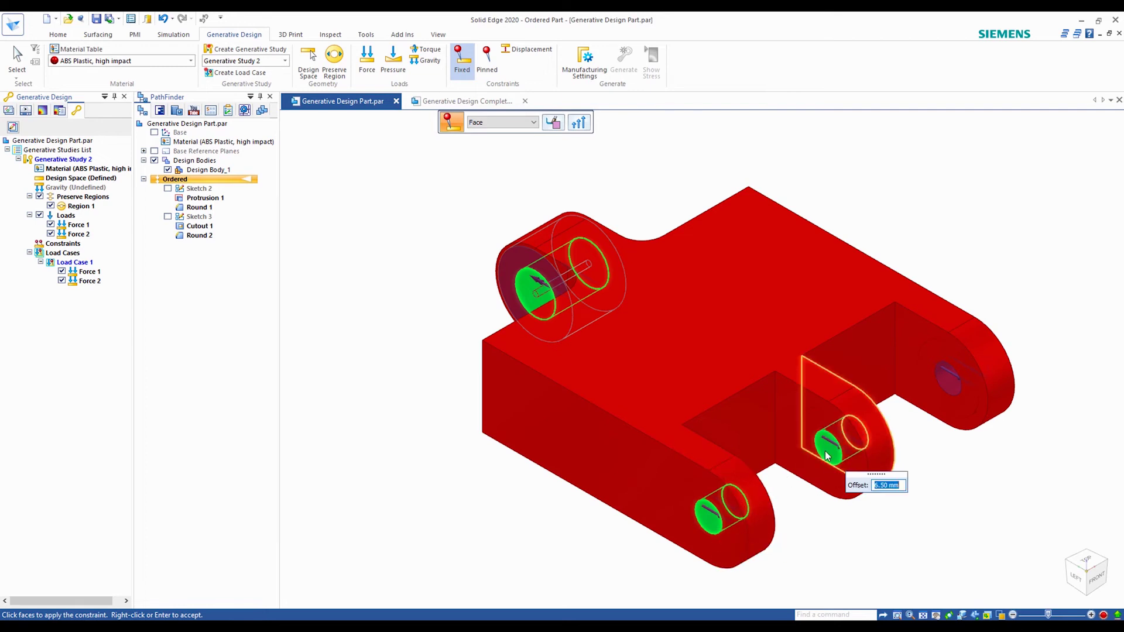
left_click(944, 381)
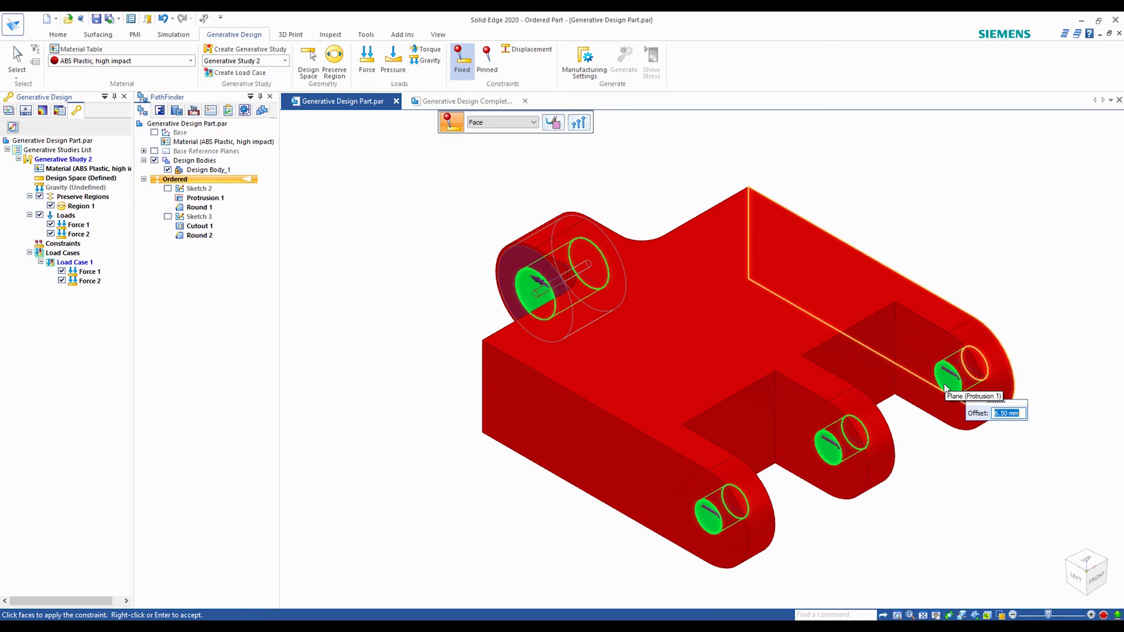
right_click(932, 467)
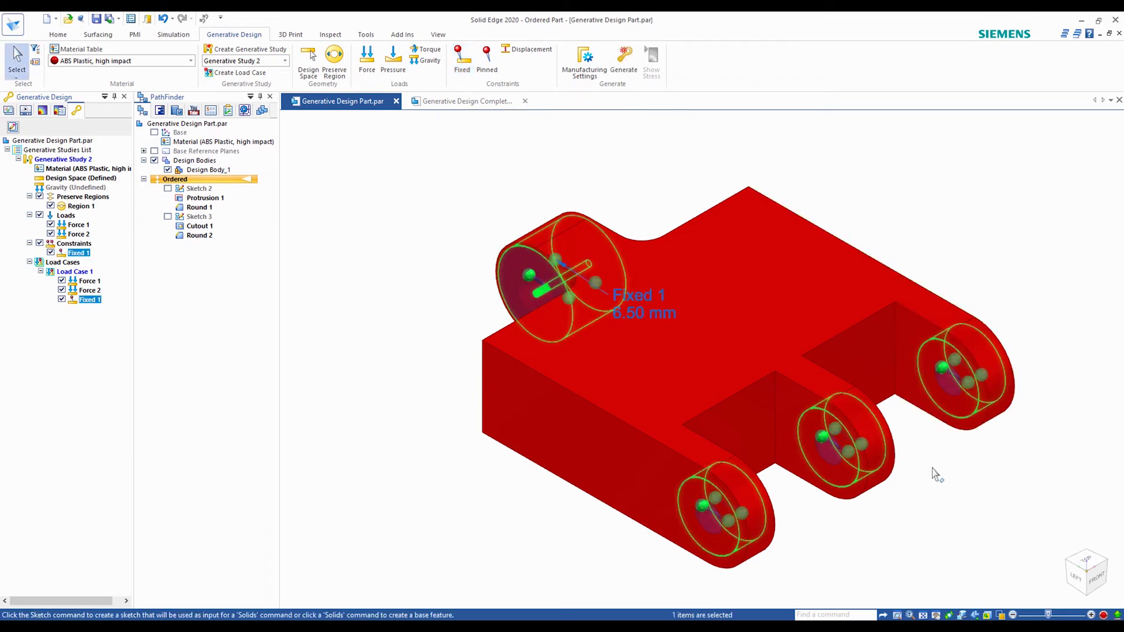
key("Escape")
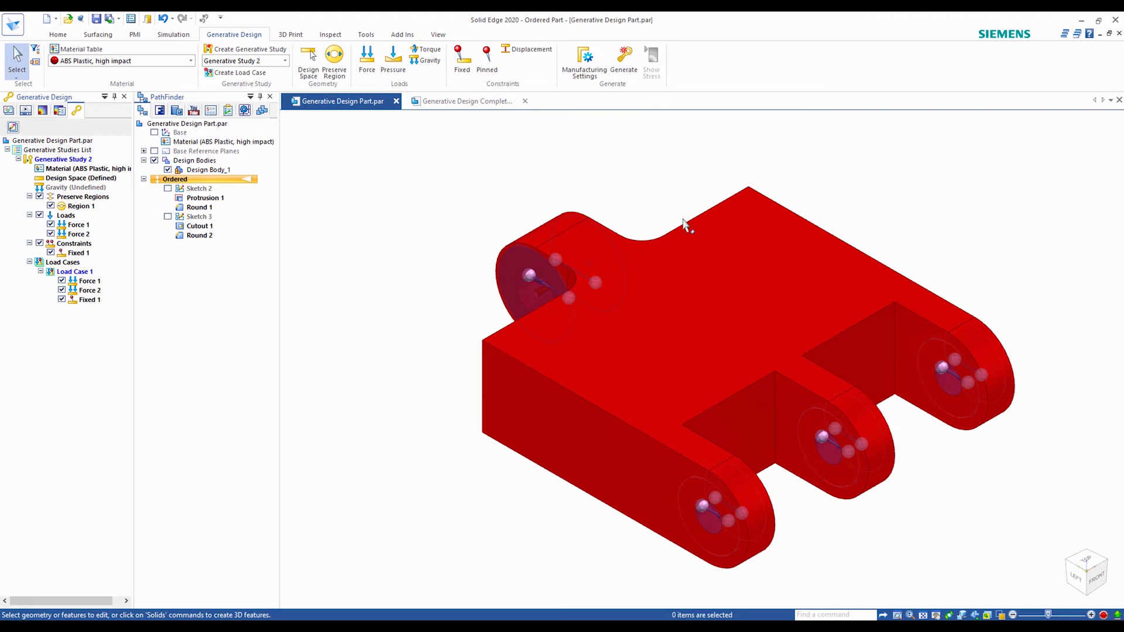
Set manufacturing options to prevent enclosed voids, no material extrusion, and thin-walled material spread
left_click(592, 68)
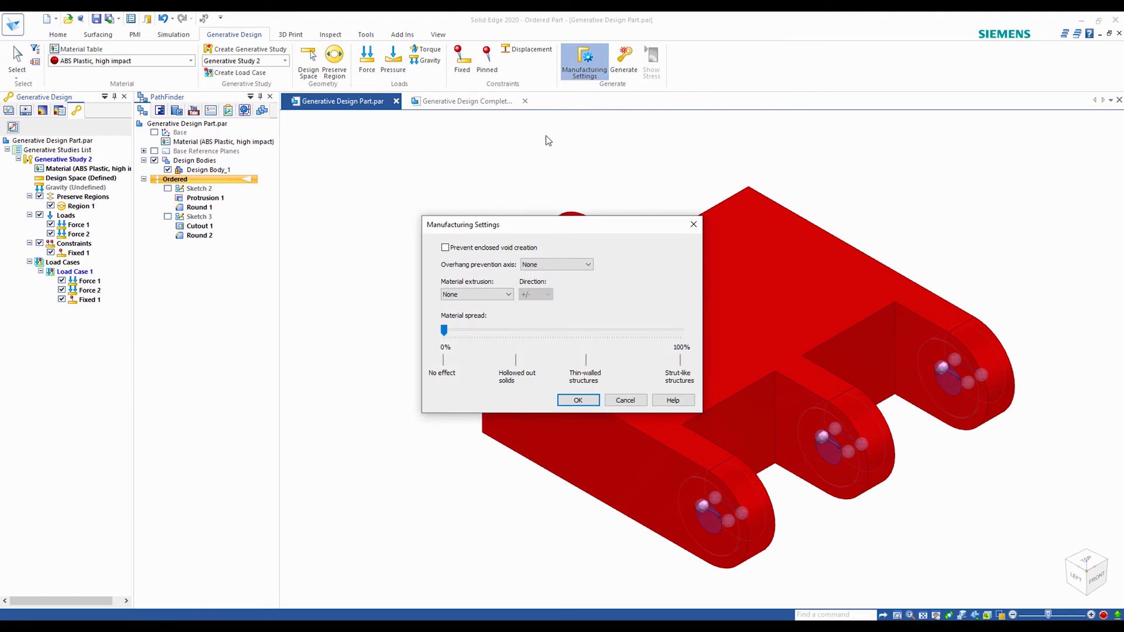
left_click(444, 248)
left_click(498, 294)
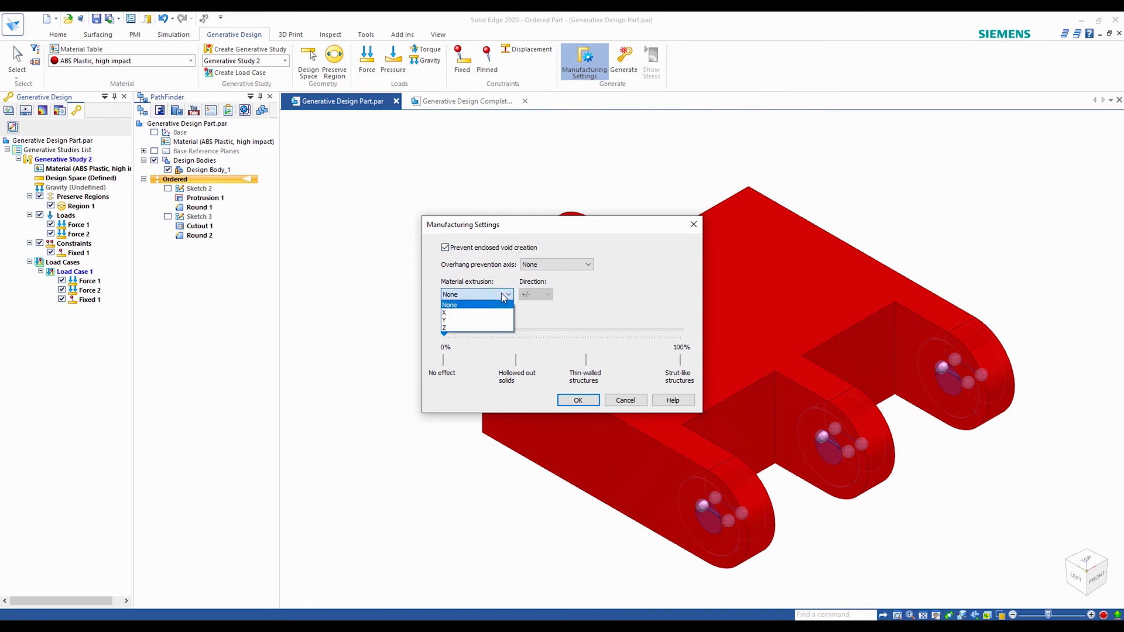
left_click(477, 311)
left_click(537, 295)
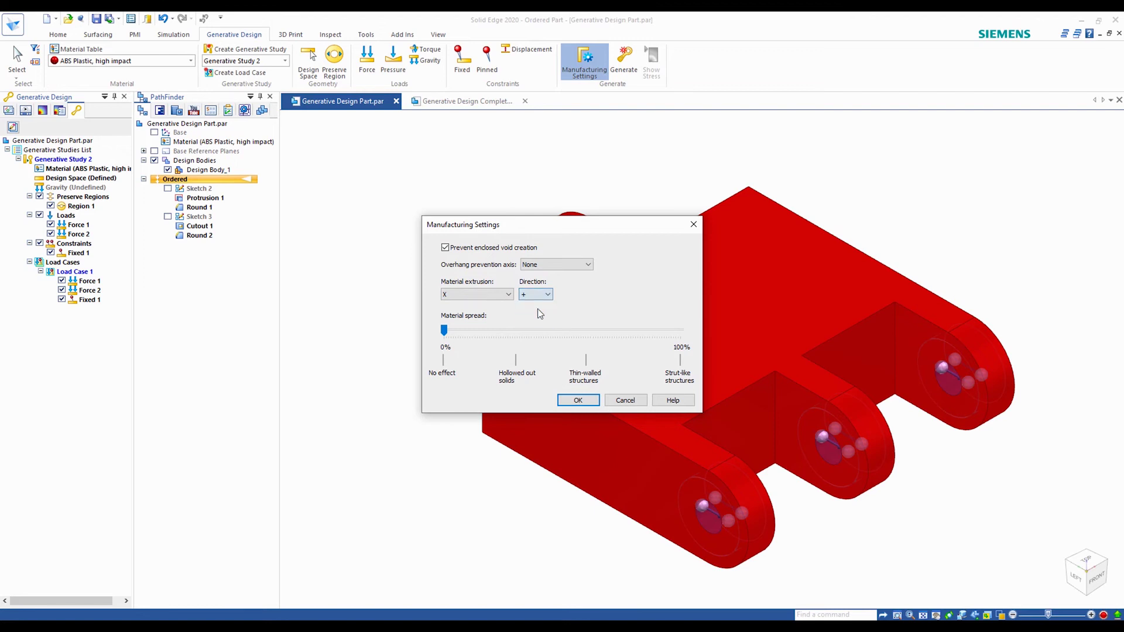
left_click(542, 295)
left_click(534, 302)
left_click(497, 294)
left_click(490, 305)
left_click(578, 400)
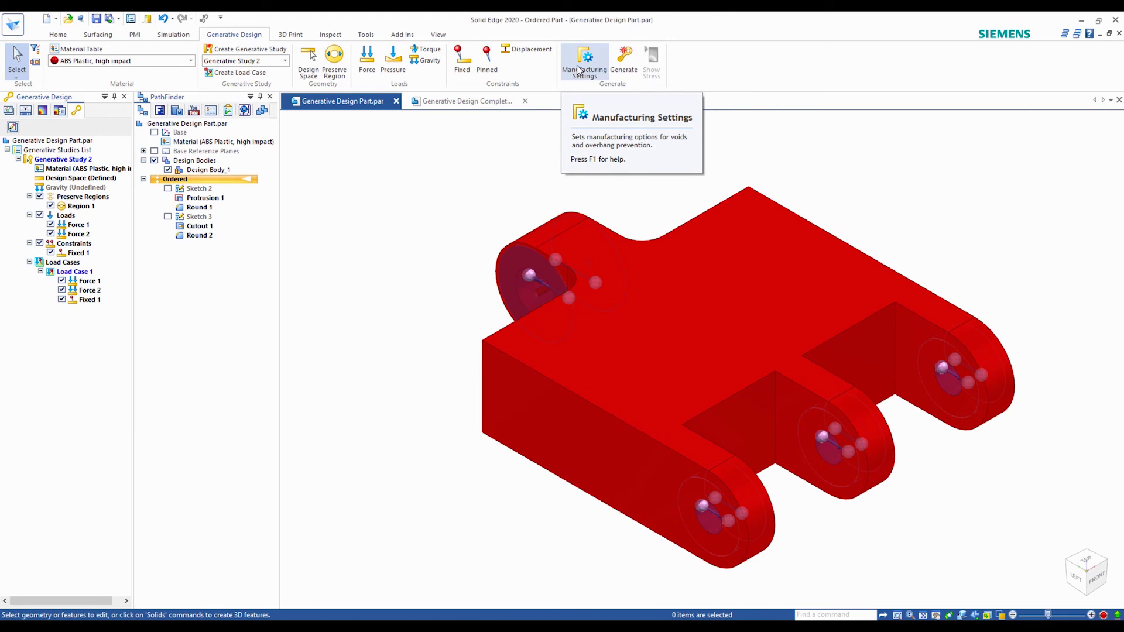
Generate the study at low quality, reducing mass by about 50% from 0.244 kg to 0.122 kg
left_click(624, 64)
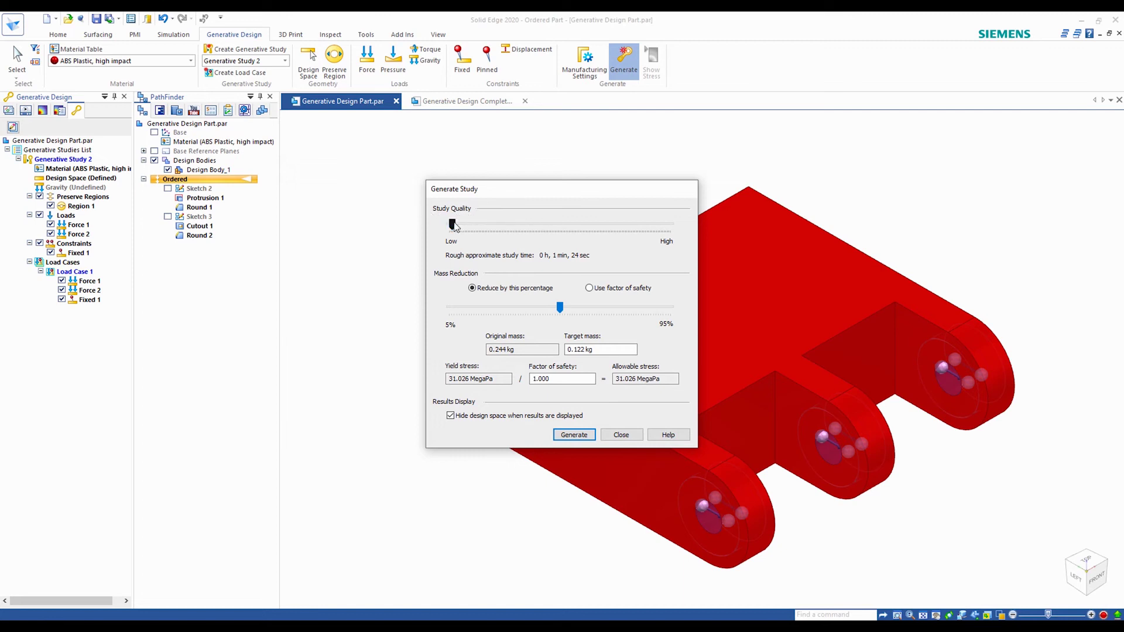
left_click_drag(462, 224, 522, 226)
left_click_drag(593, 228, 592, 227)
left_click_drag(517, 227, 453, 230)
mouse_move(560, 315)
left_mouse_down()
mouse_move(457, 313)
mouse_move(538, 312)
left_mouse_up()
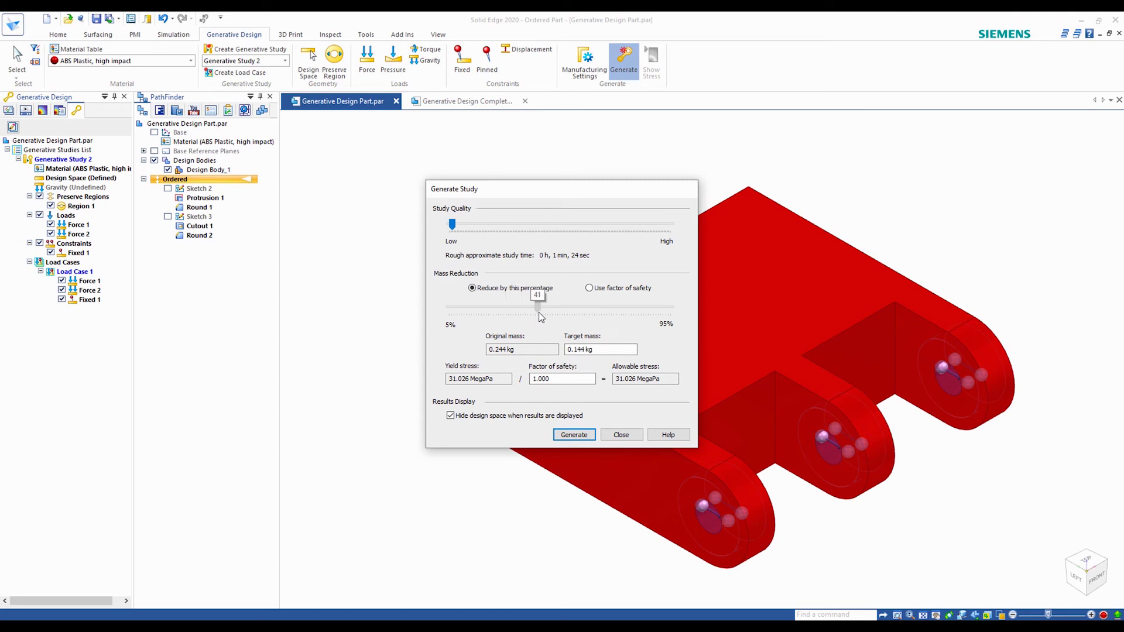
left_click(590, 289)
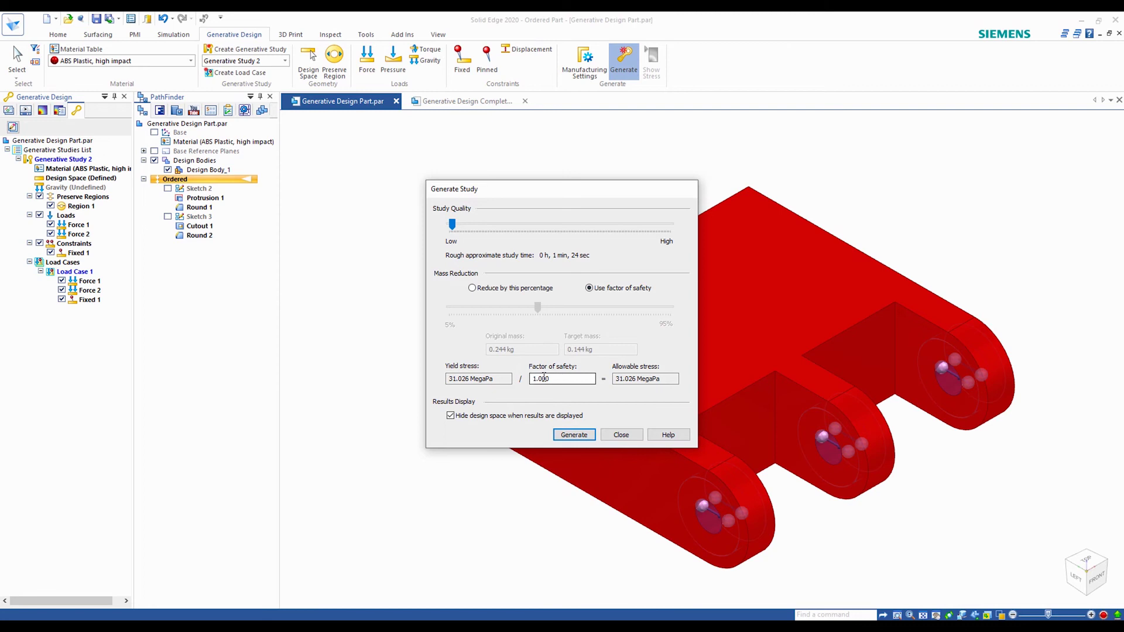
left_click(504, 288)
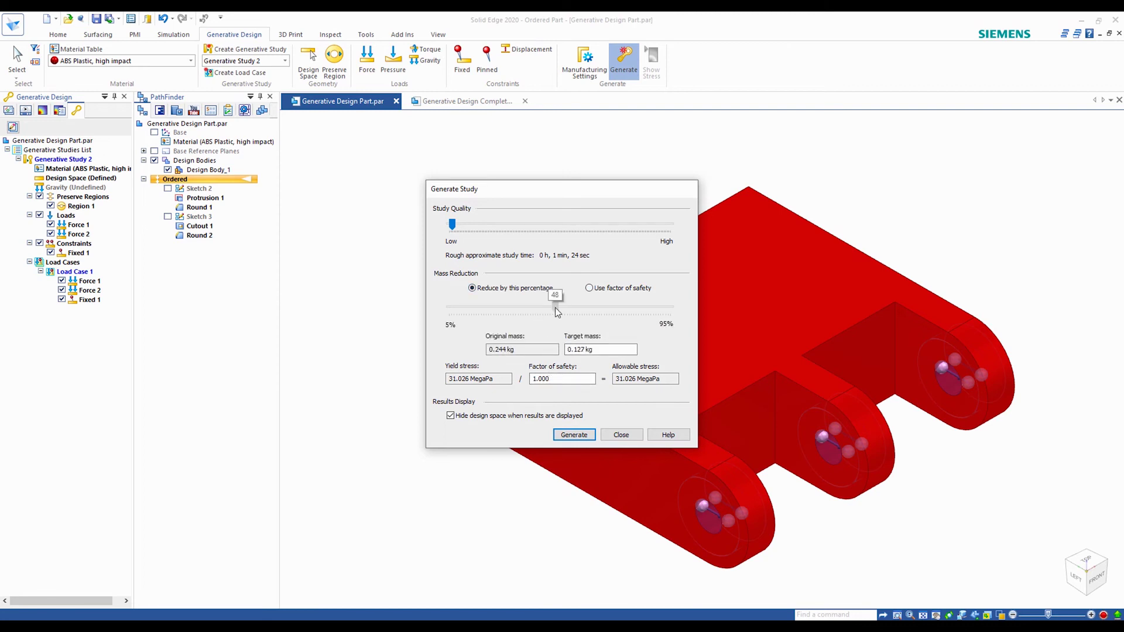
left_click(609, 349)
left_click(574, 437)
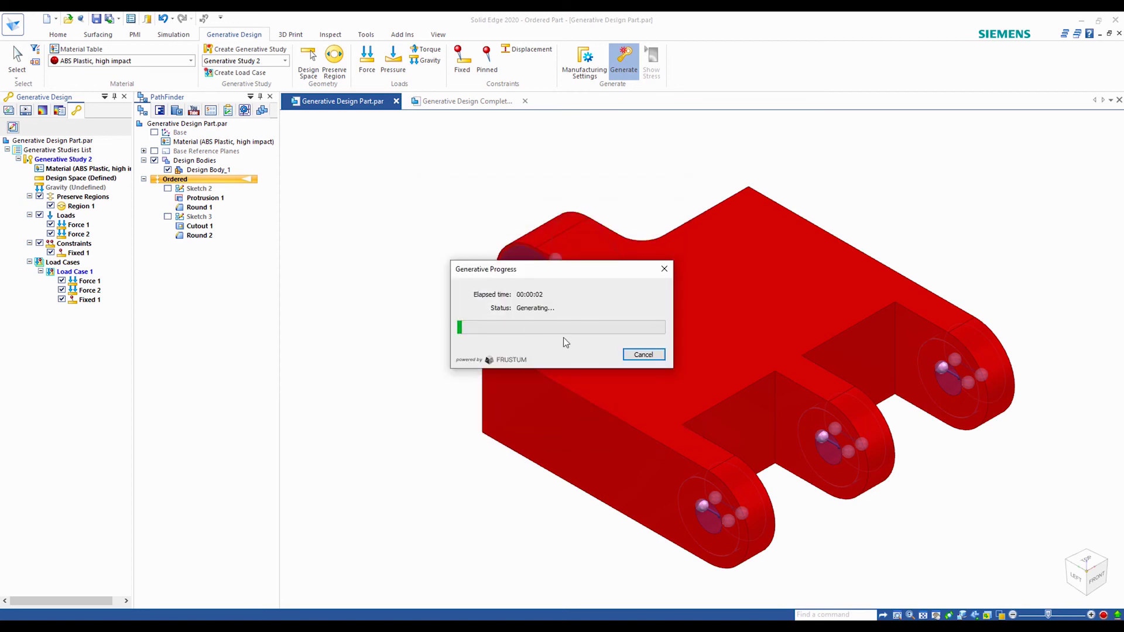
Cancel the generation and inspect the Generative Study 2 Result in Generative Design Completed.par
left_click(642, 355)
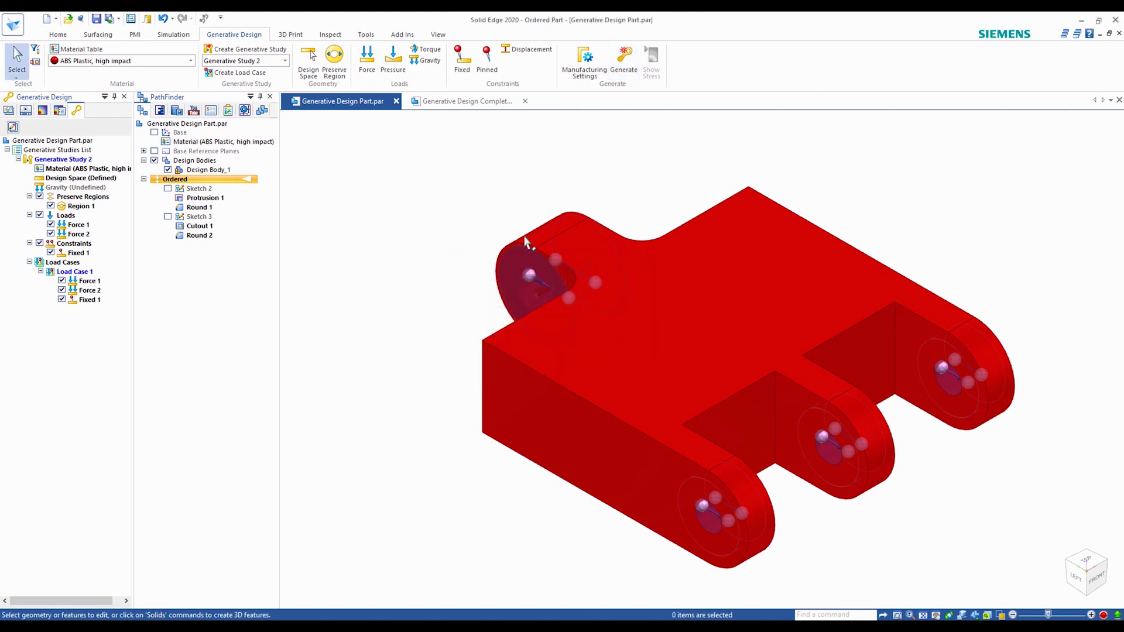
left_click(488, 103)
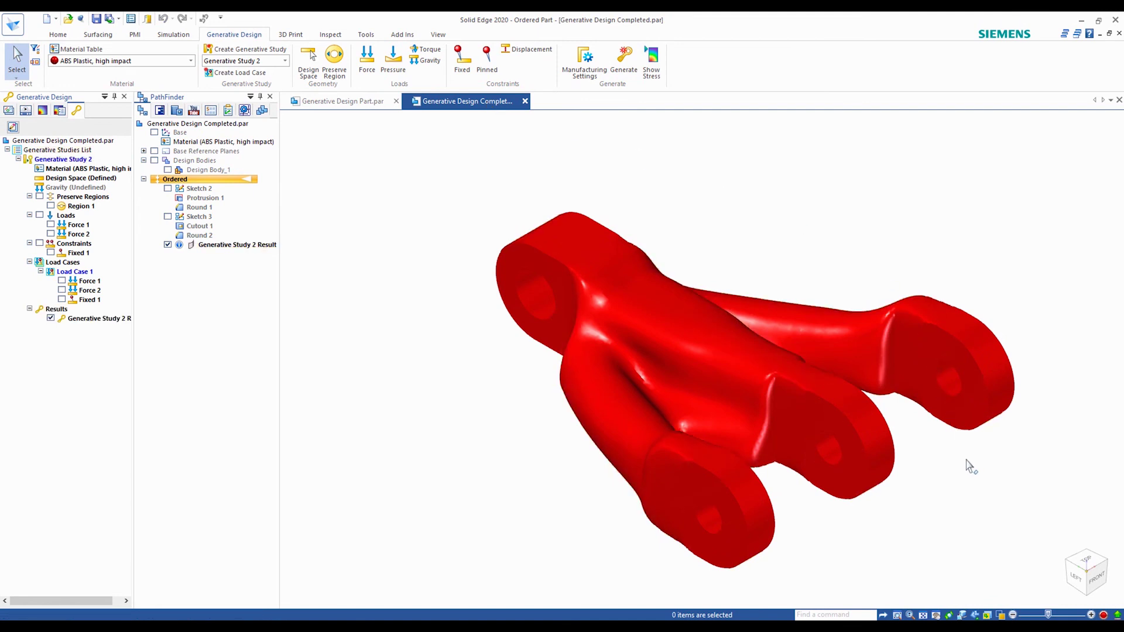
middle_click_drag(964, 481, 1059, 260)
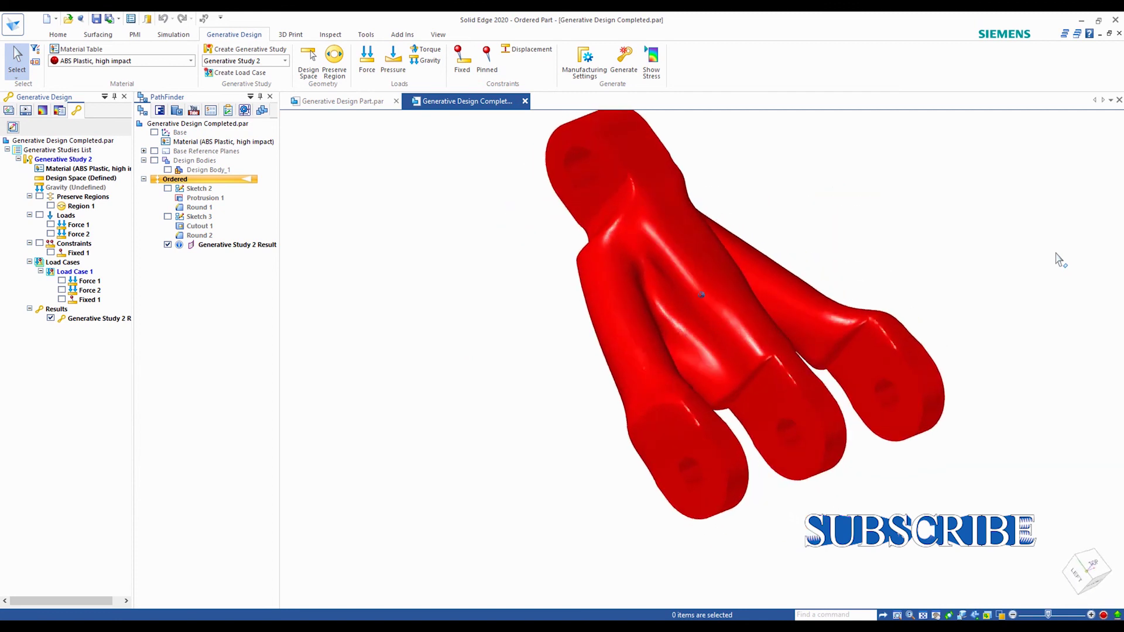